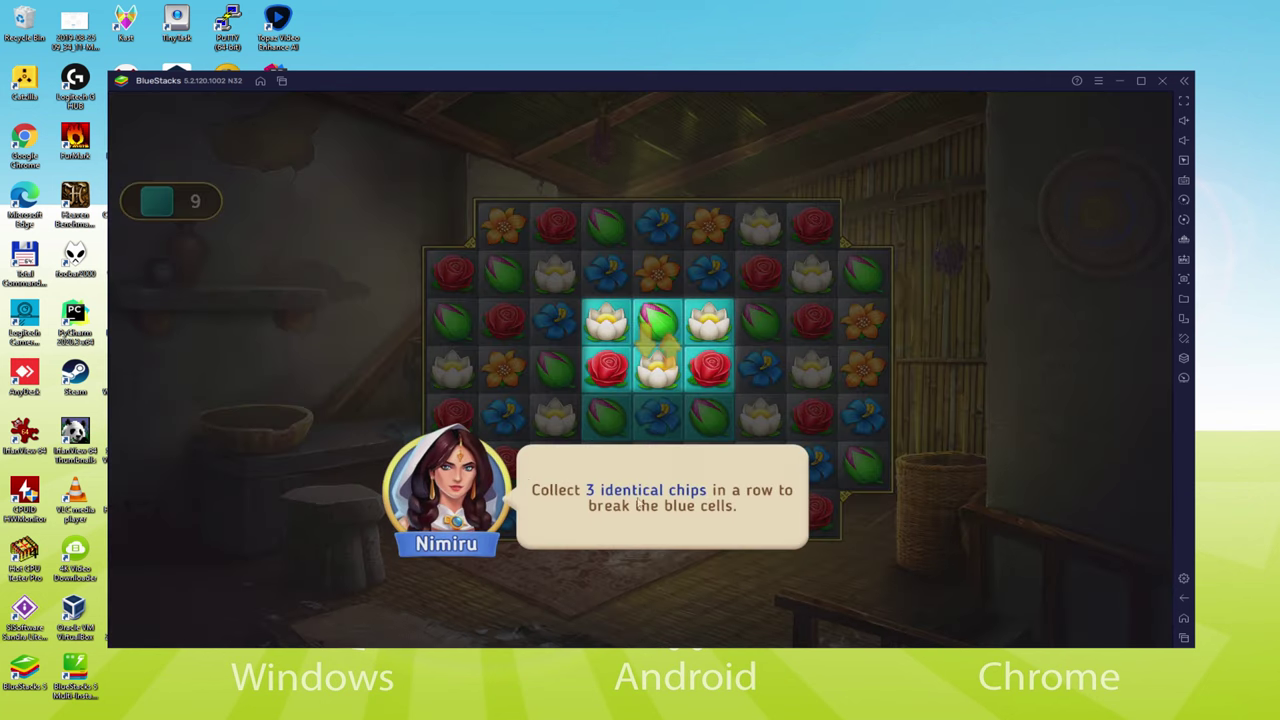
Match rows of three identical chips to break all the blue cells, and accept the new experience level's reward
left_click_drag(657, 370, 657, 311)
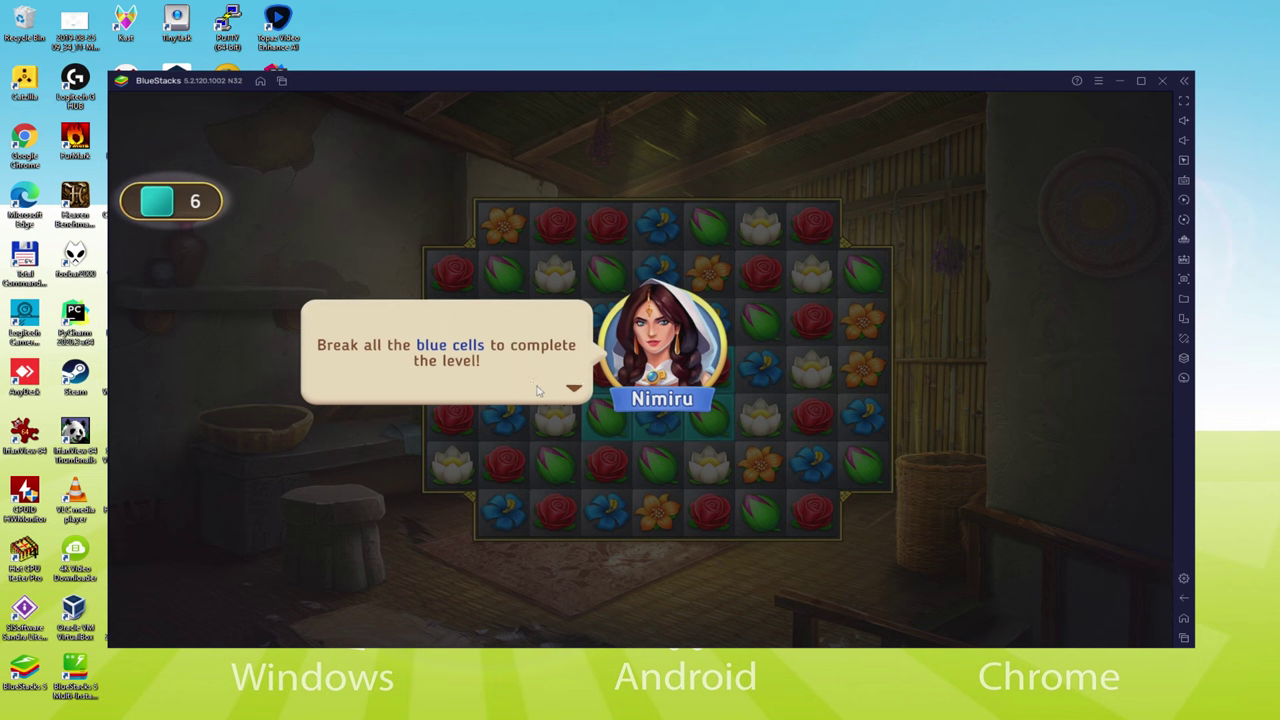
left_click(575, 388)
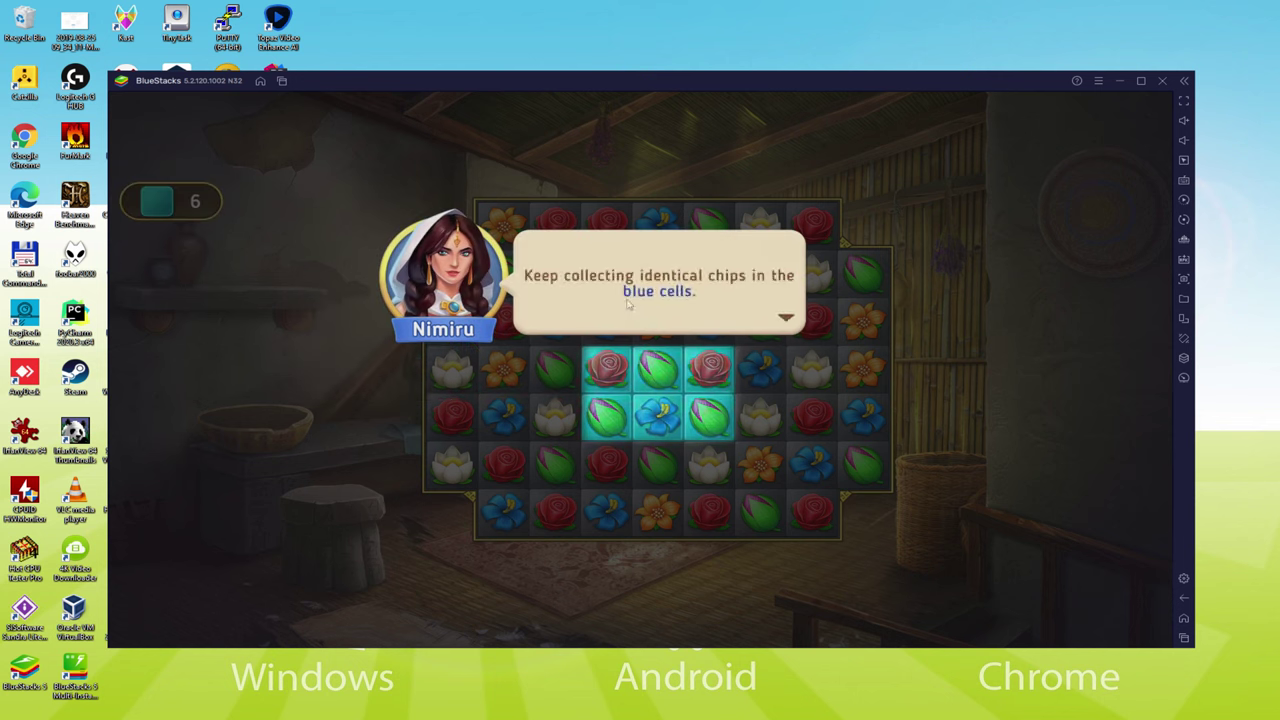
left_click(683, 368)
left_click_drag(660, 370, 660, 416)
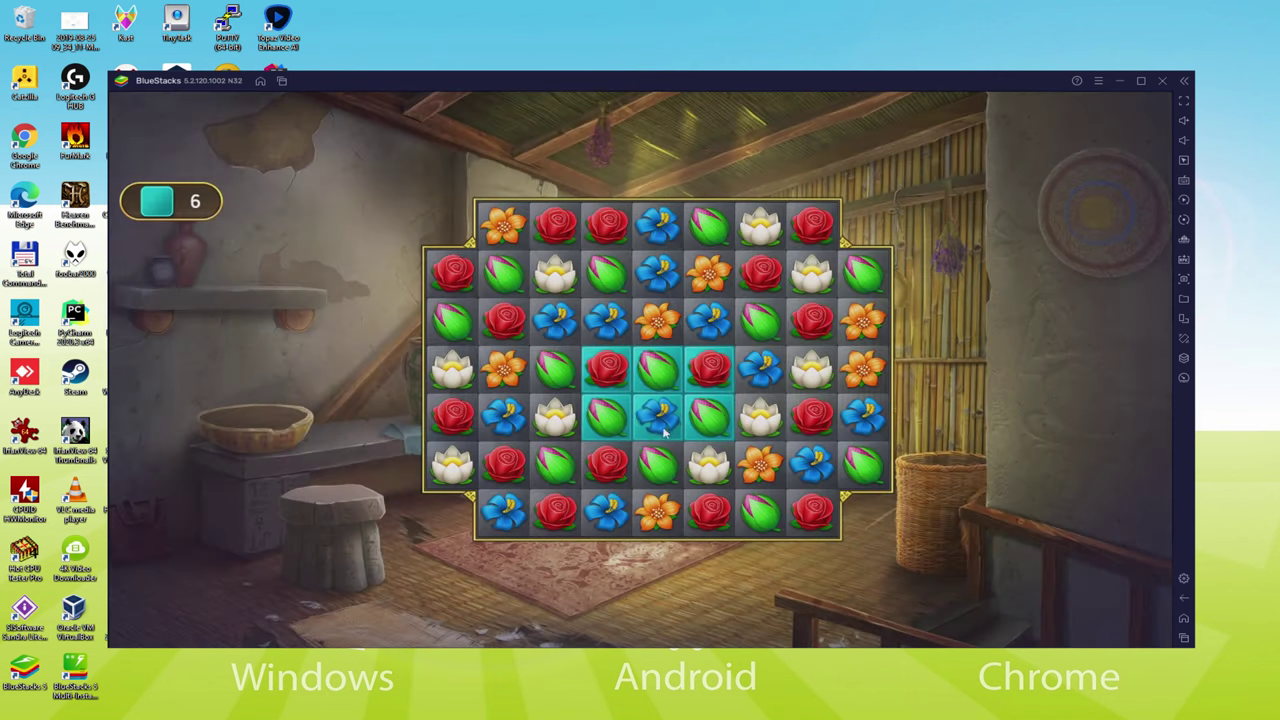
left_click_drag(660, 336, 660, 380)
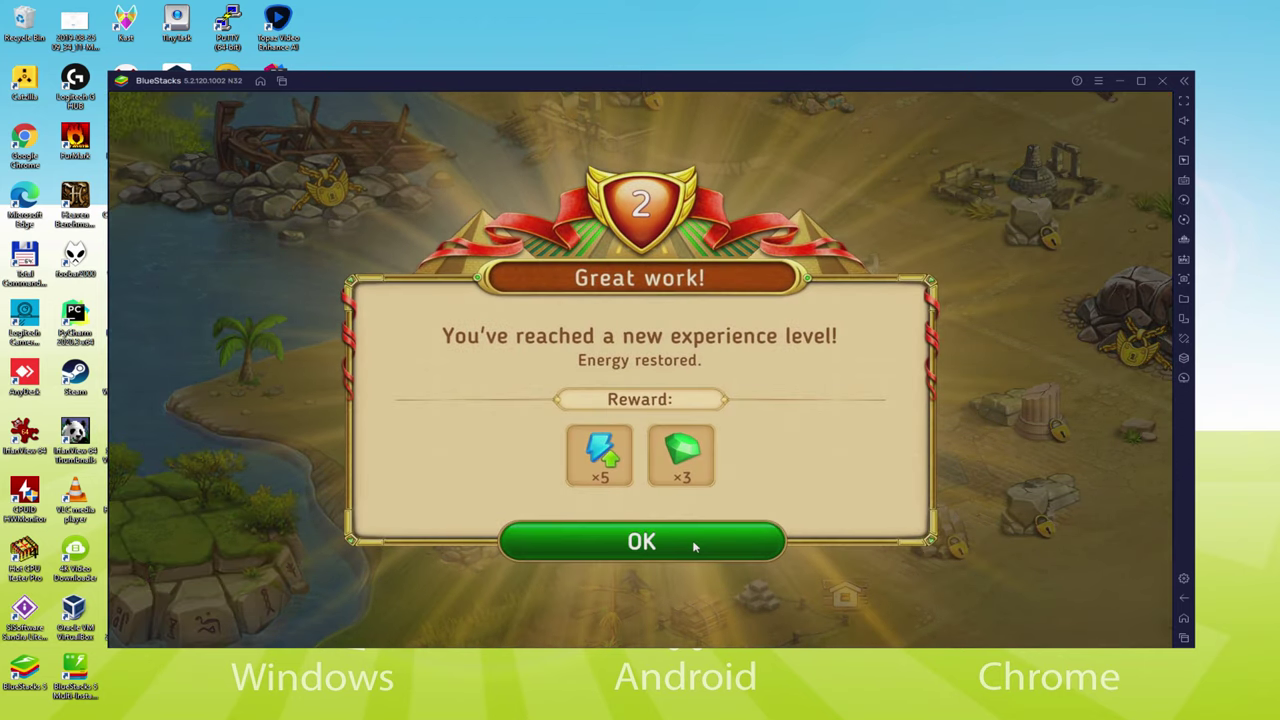
left_click(693, 544)
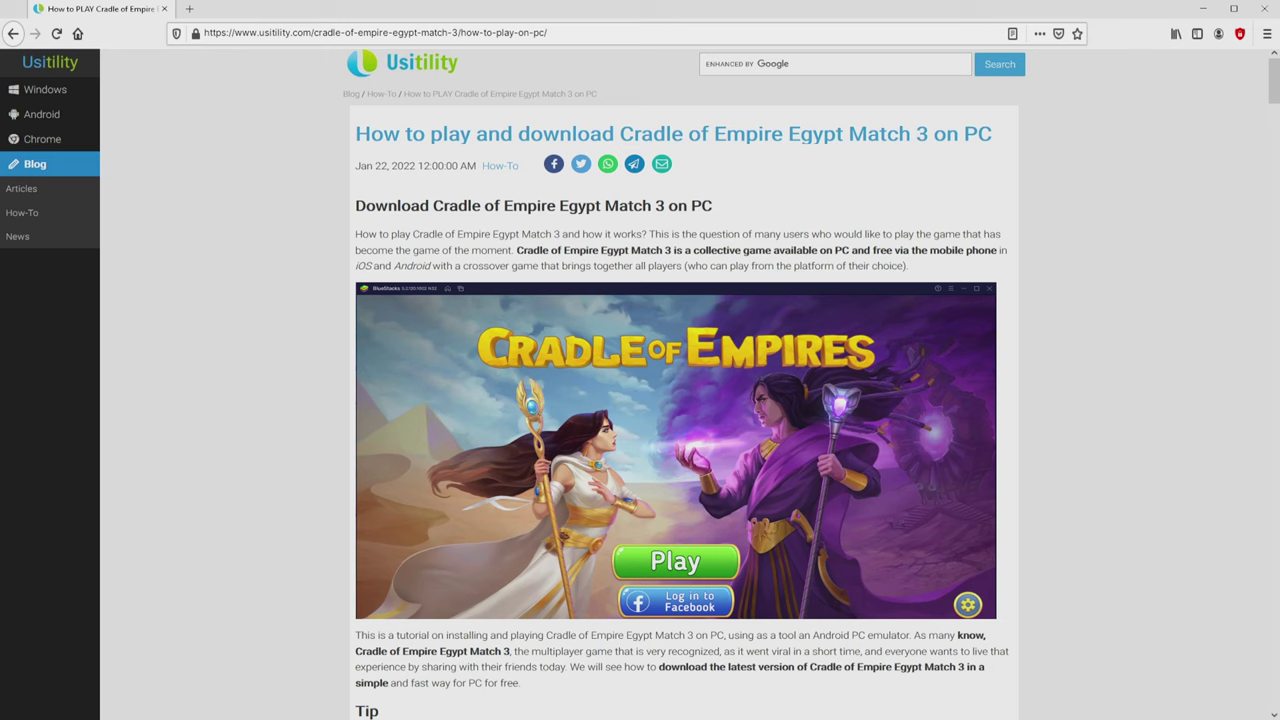
Follow the Usitility article's PC download link and start the BlueStacks download for Cradle of Empire Egypt Match 3
scroll(680, 400, "down", 5)
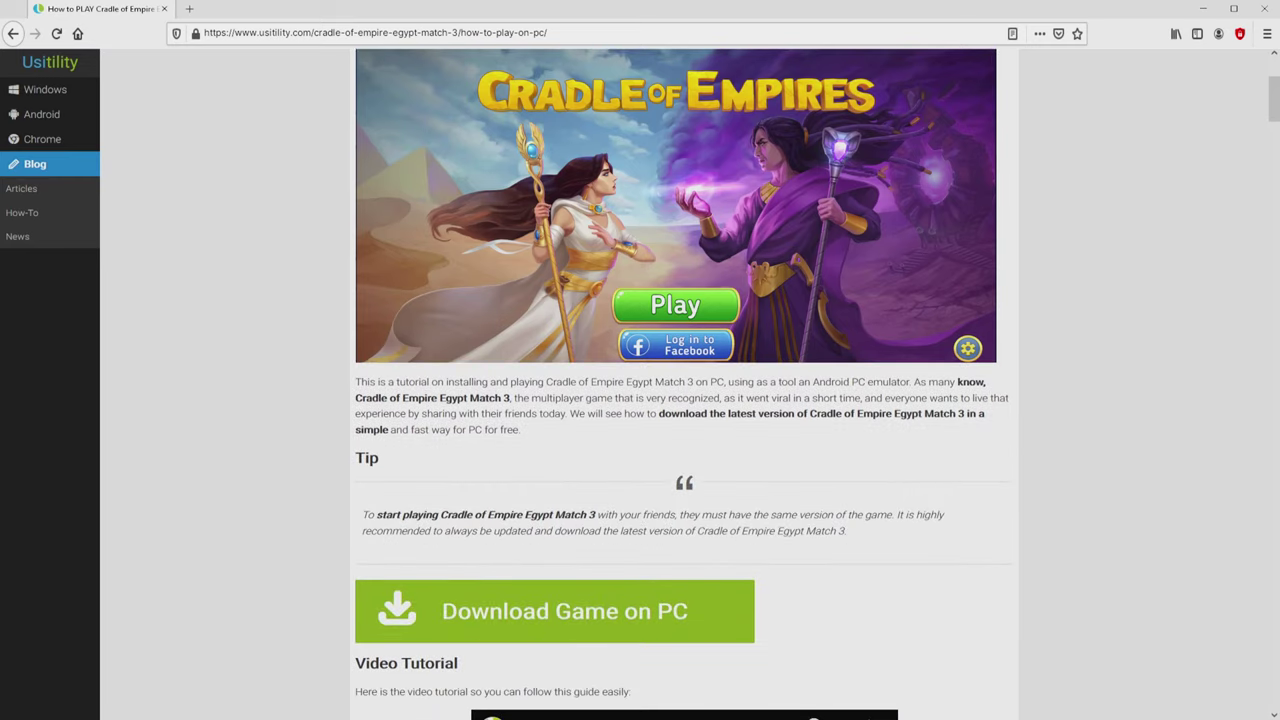
left_click(555, 611)
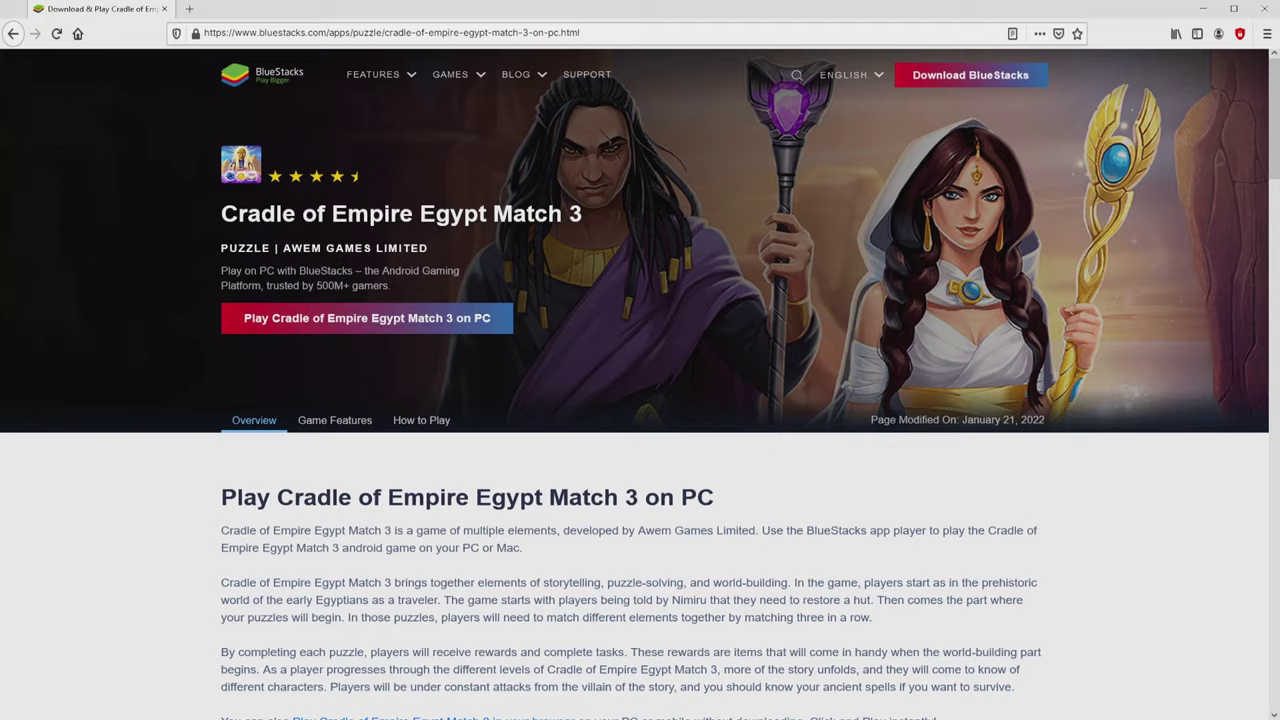
scroll(640, 400, "down", 15)
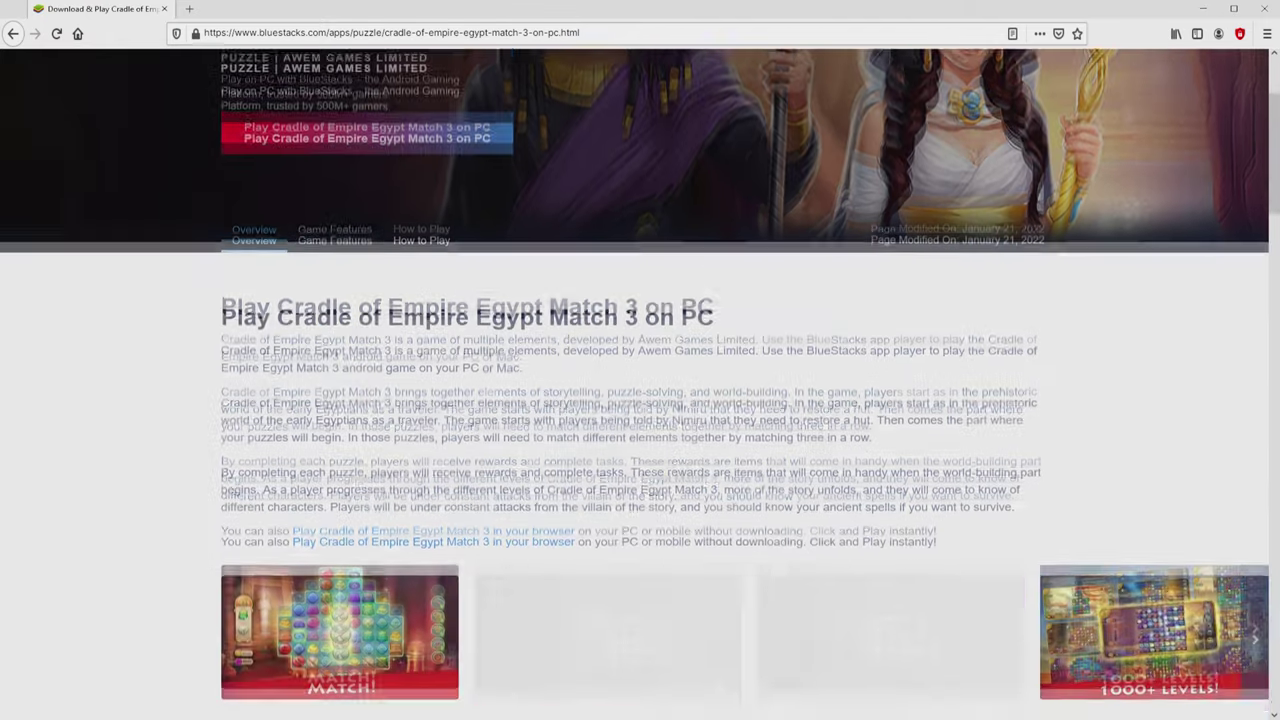
scroll(640, 400, "down", 3)
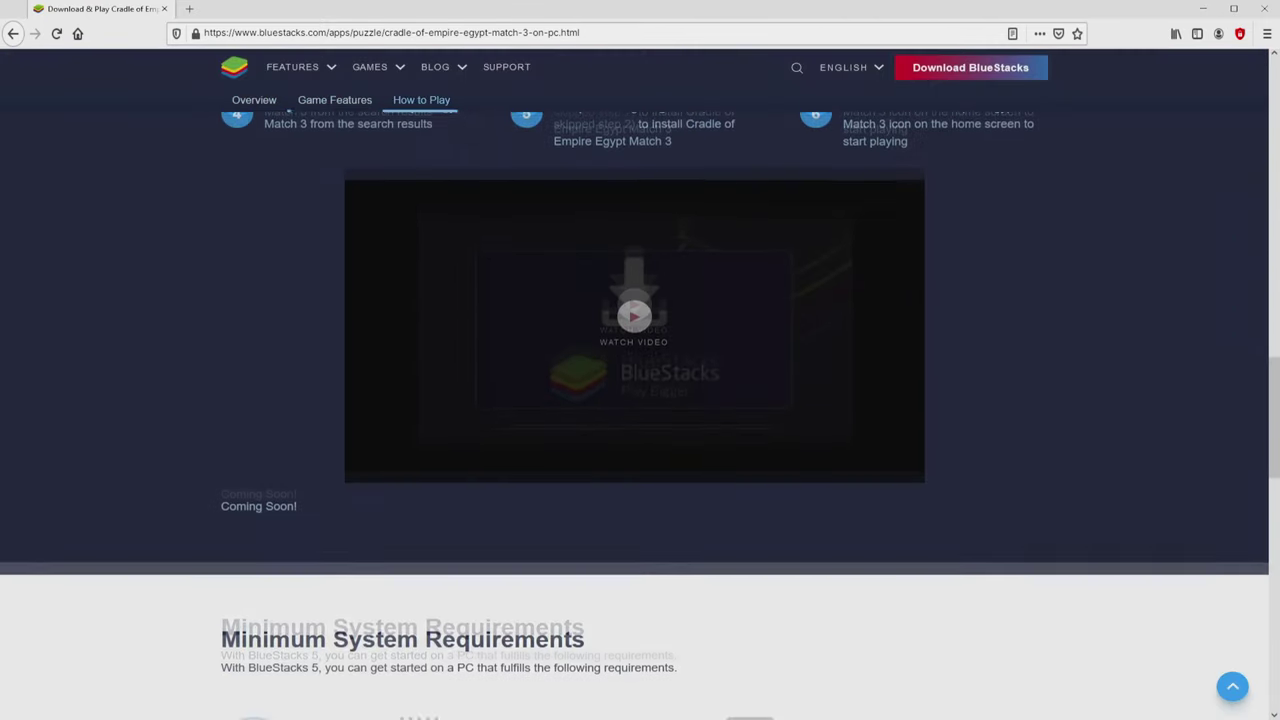
scroll(640, 400, "up", 7)
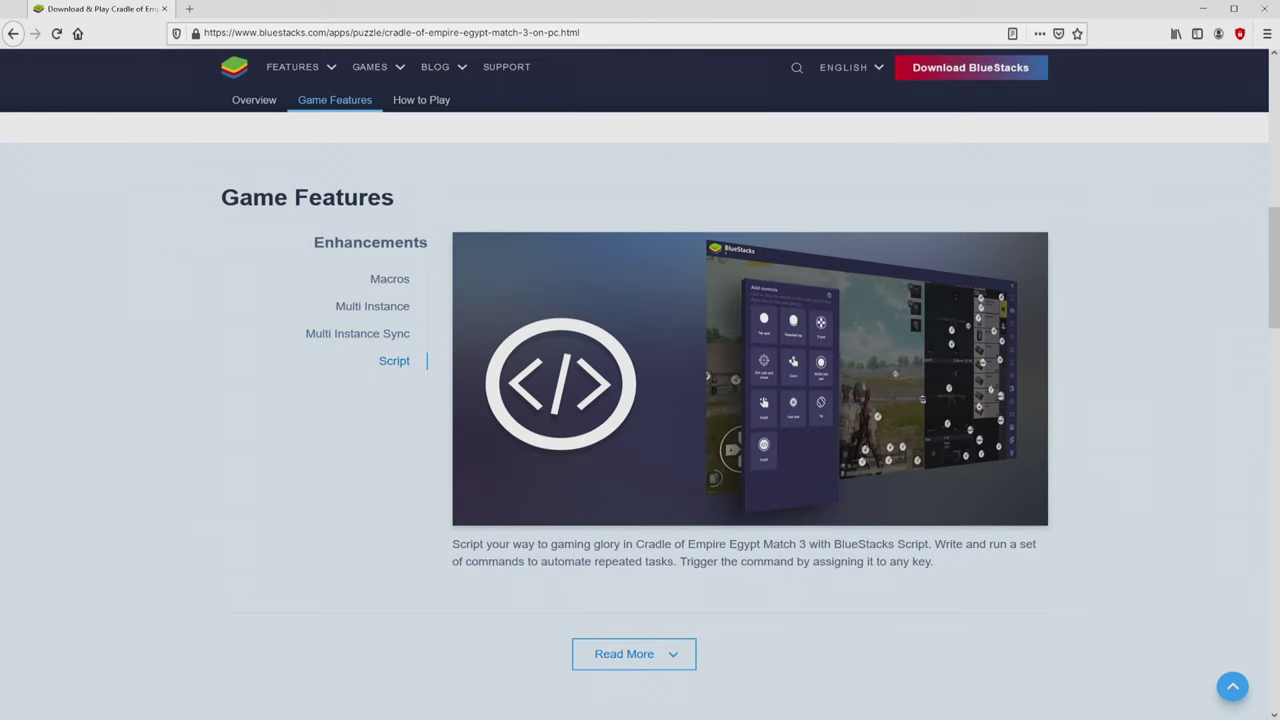
key("Home")
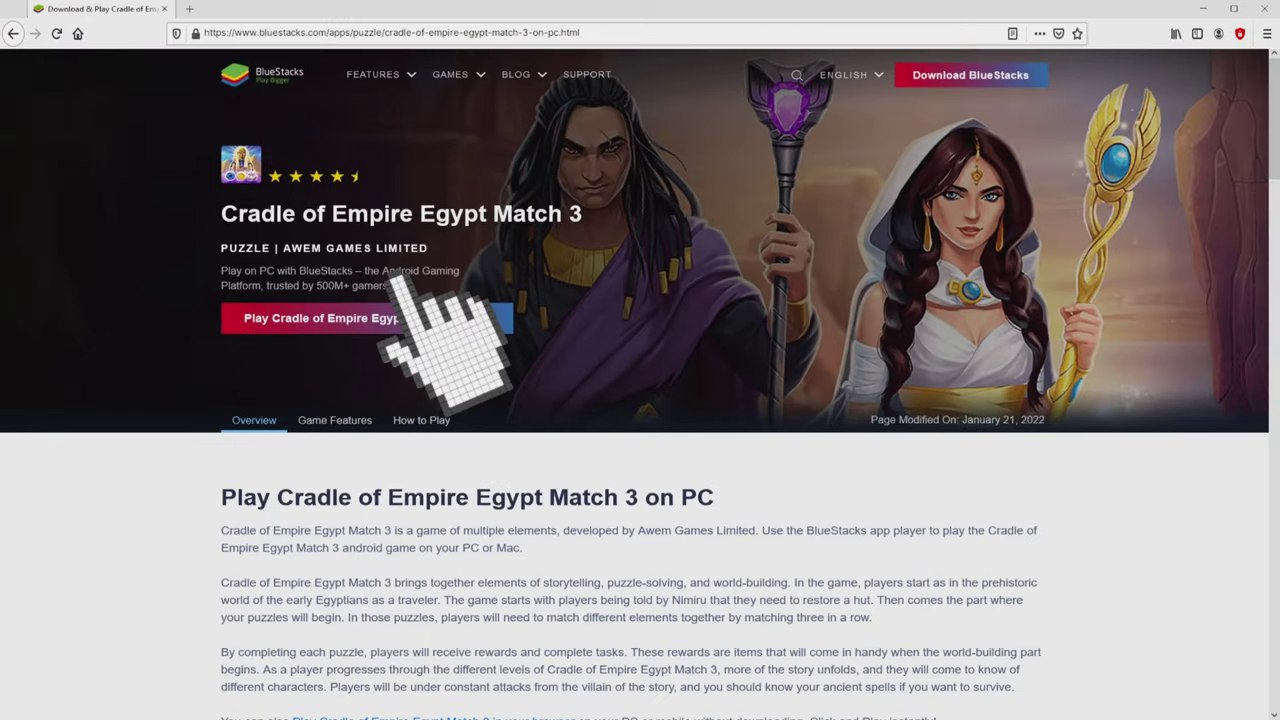
left_click(410, 316)
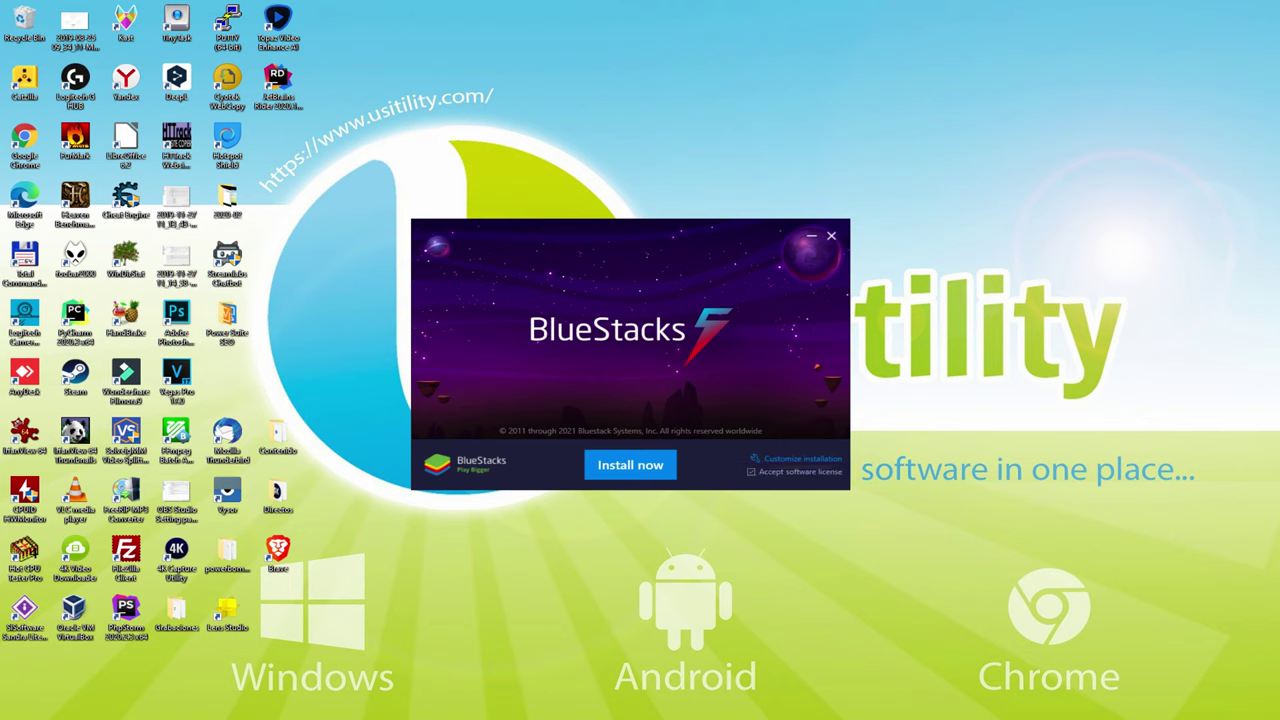
Check the custom installation's data path and install BlueStacks with the default settings
left_click(798, 459)
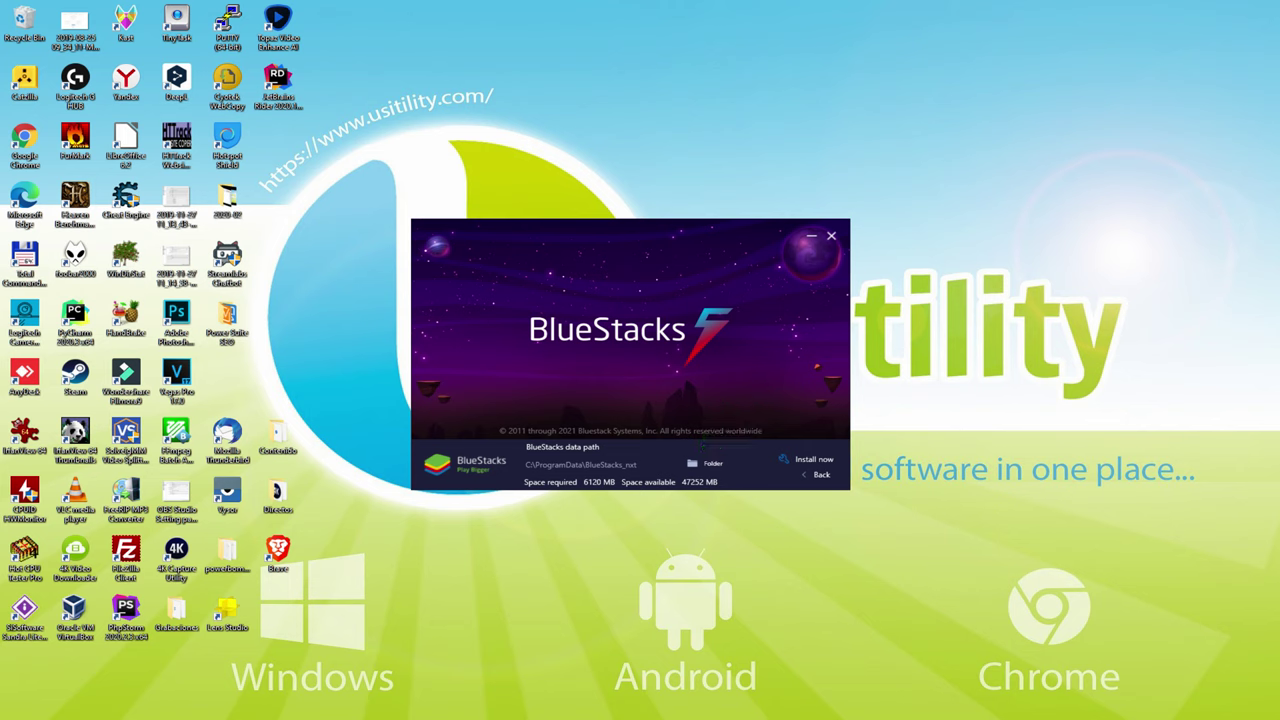
left_click(808, 474)
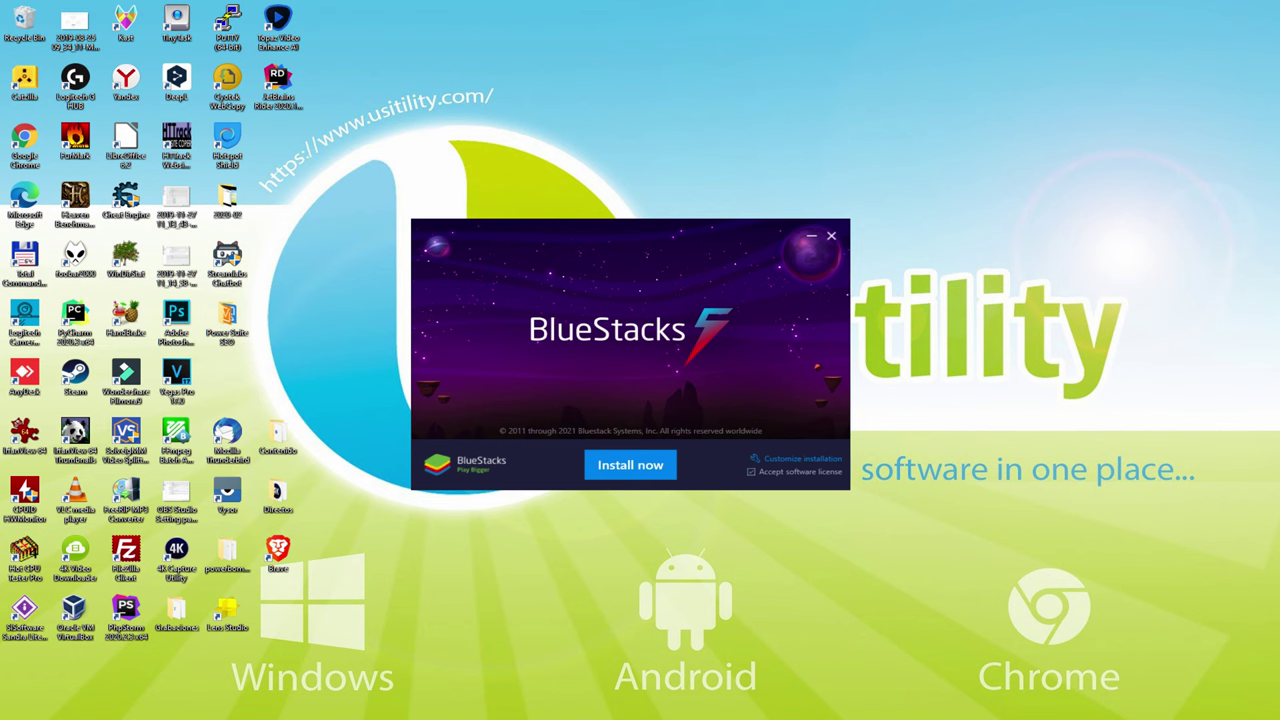
left_click(632, 463)
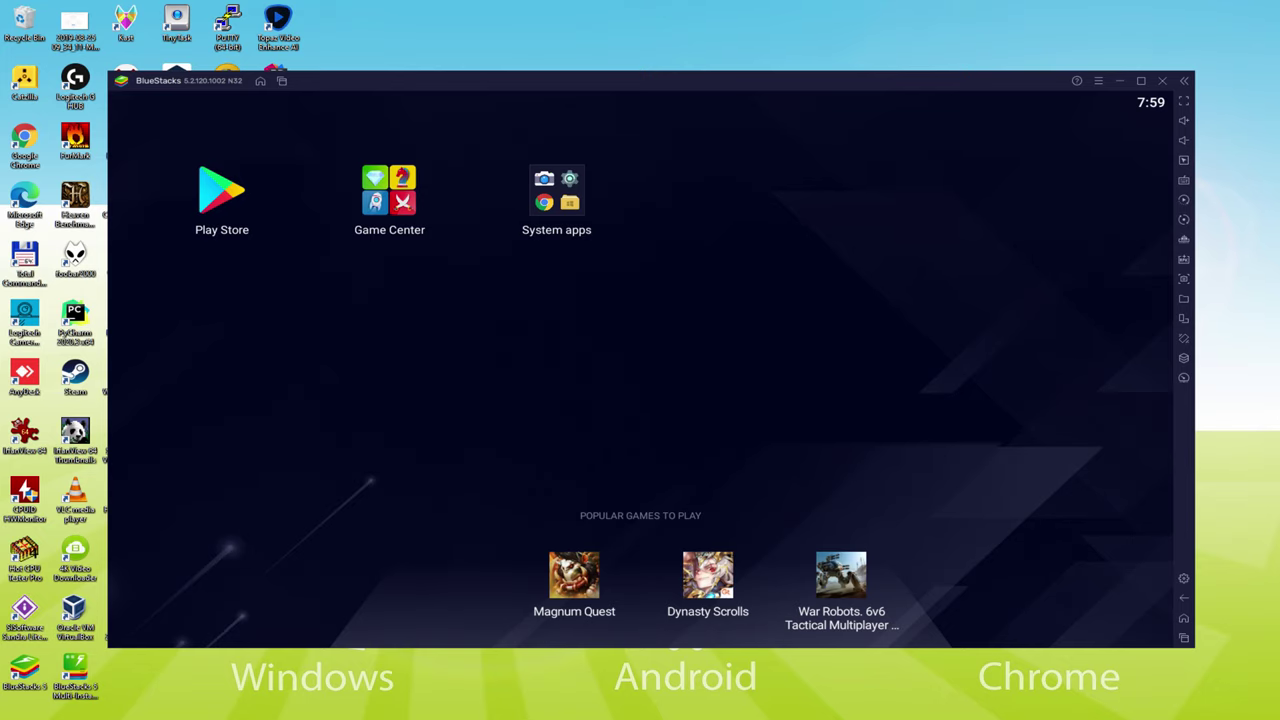
Open the Play Store's Google account sign-in and agree to the Google terms of service
left_click(221, 195)
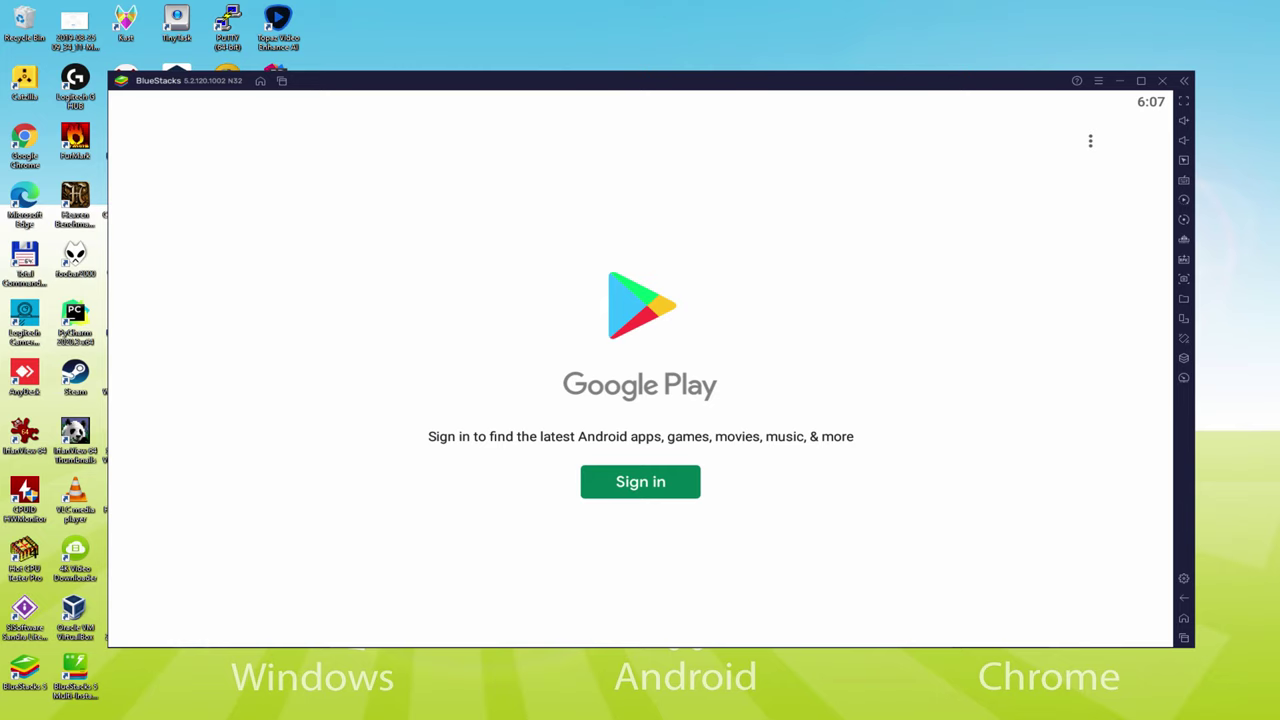
left_click(640, 482)
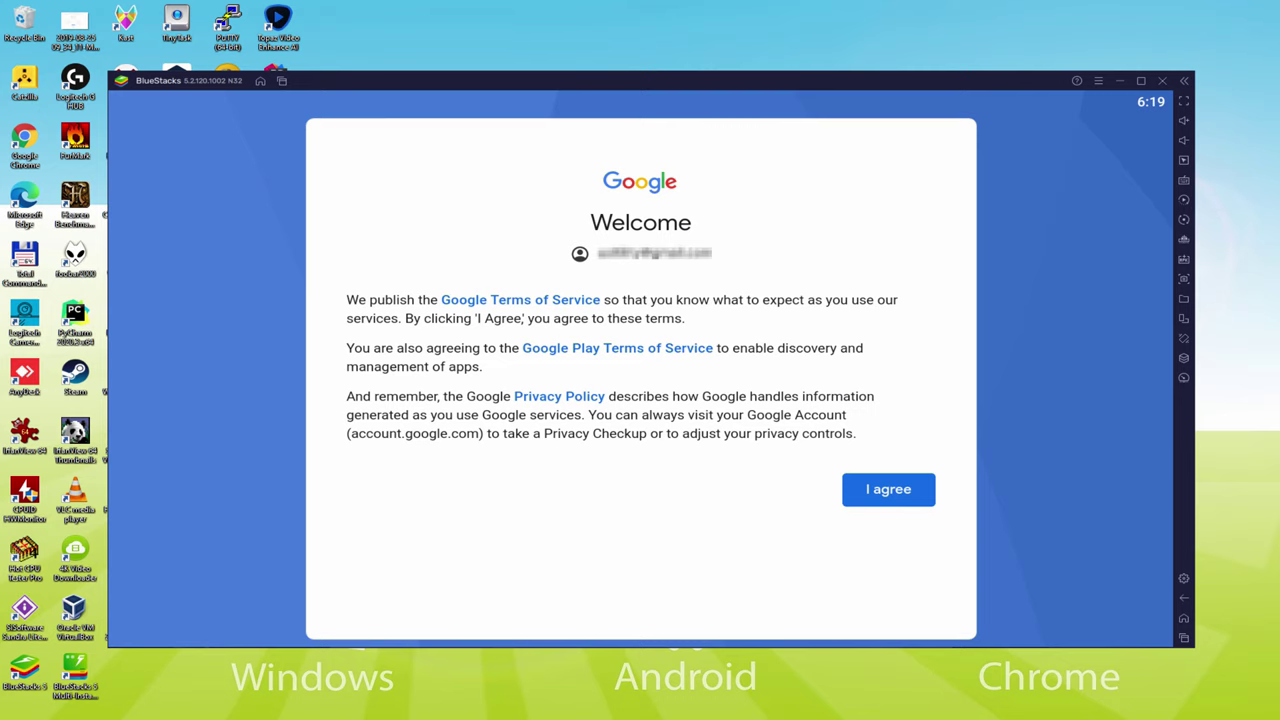
left_click(888, 490)
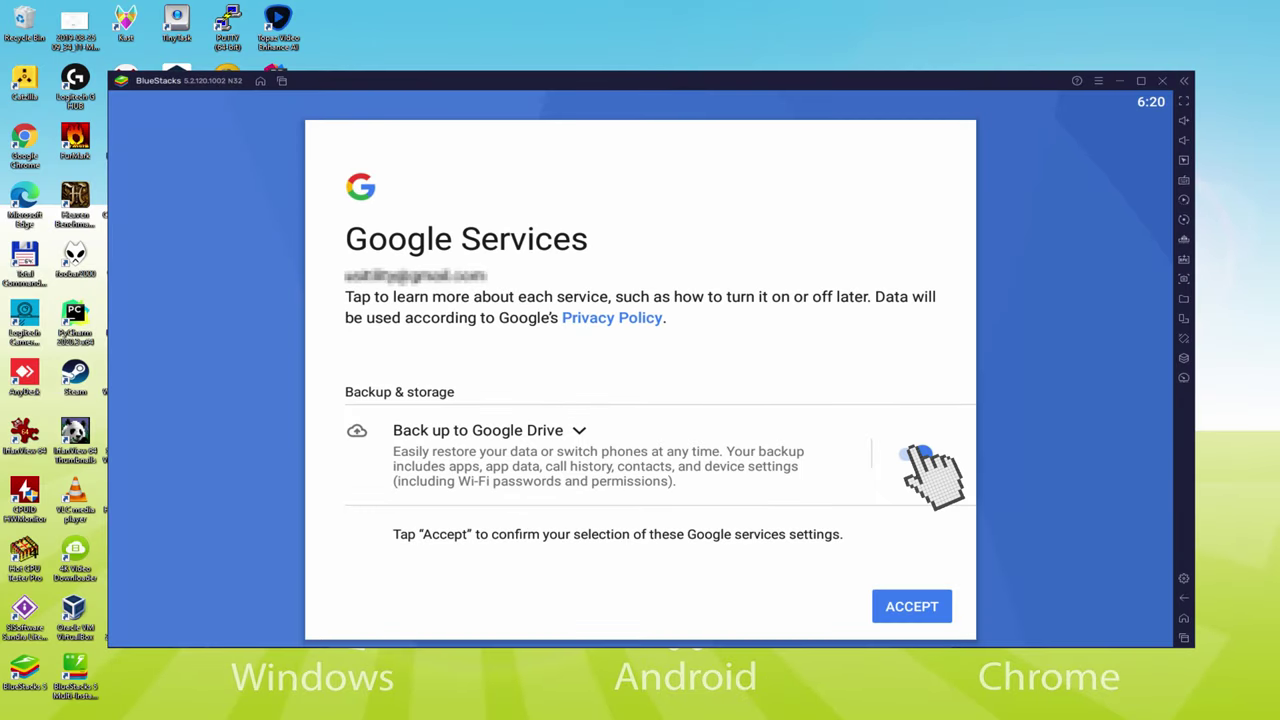
Turn off Back up to Google Drive and accept the Google services settings
left_click(918, 455)
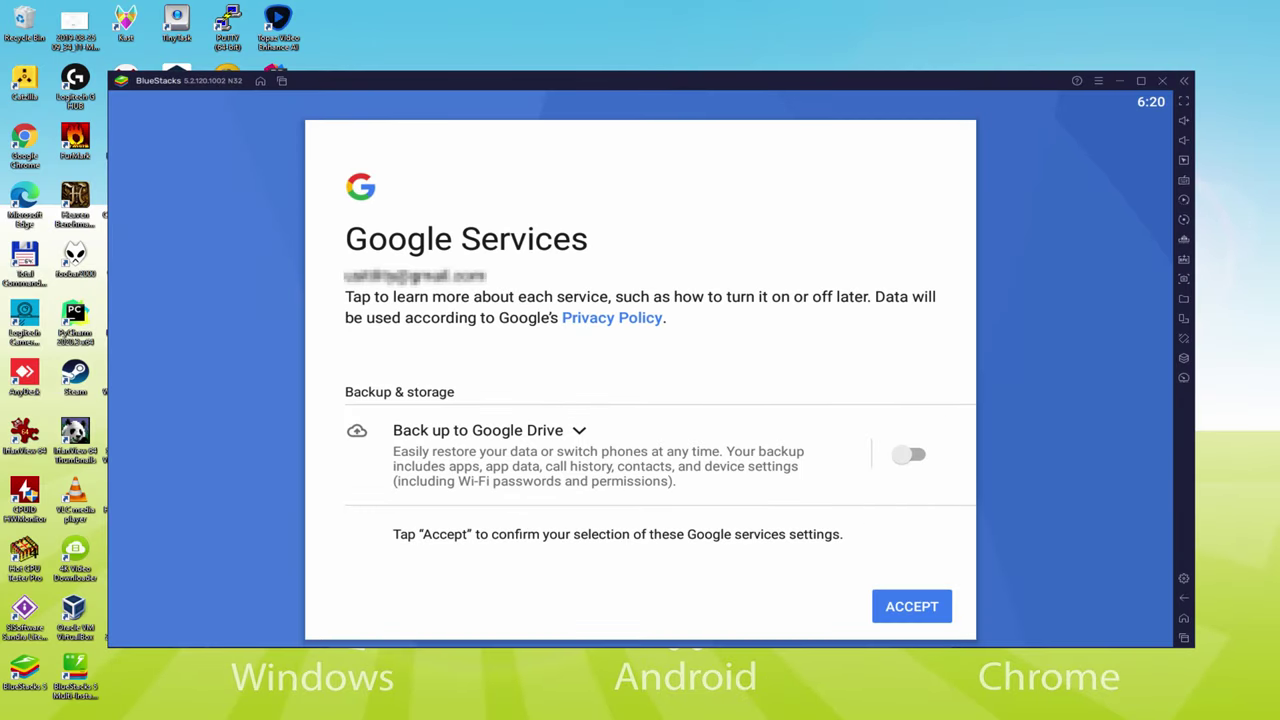
left_click(912, 606)
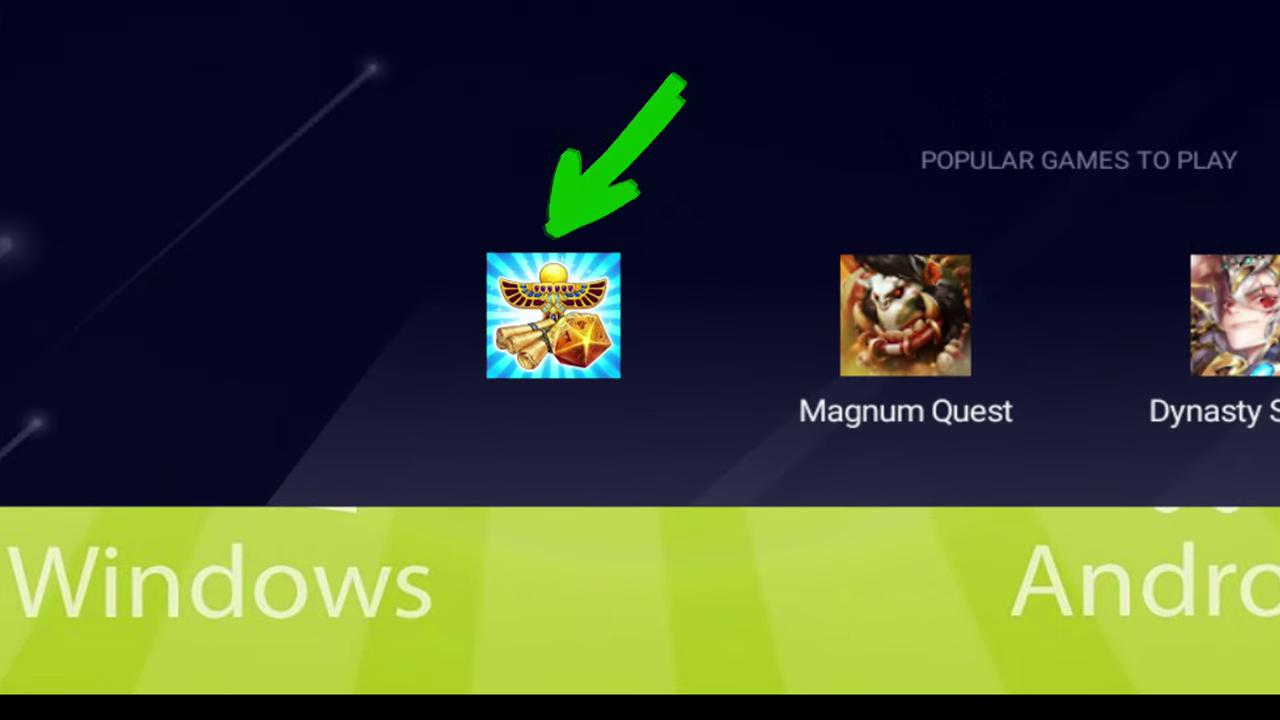
Install Cradle of Empire Egypt Match 3 from its store page and return to the BlueStacks home screen
left_click(440, 575)
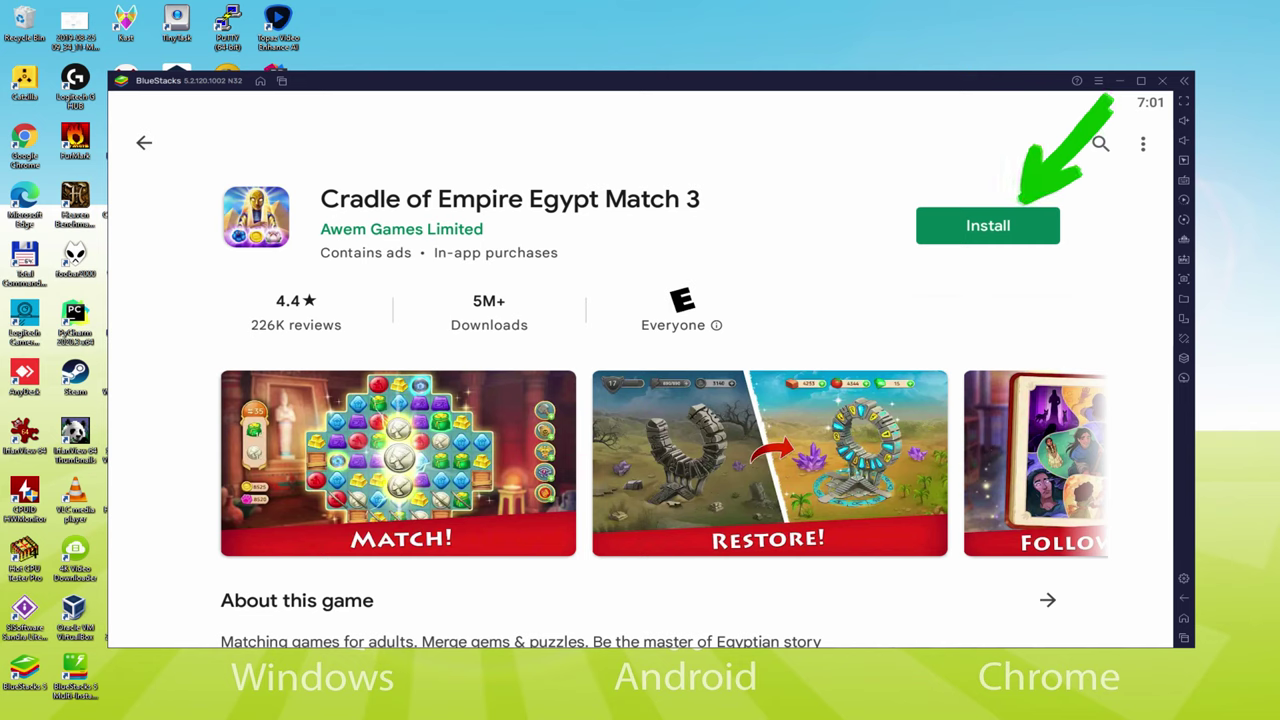
left_click(1028, 218)
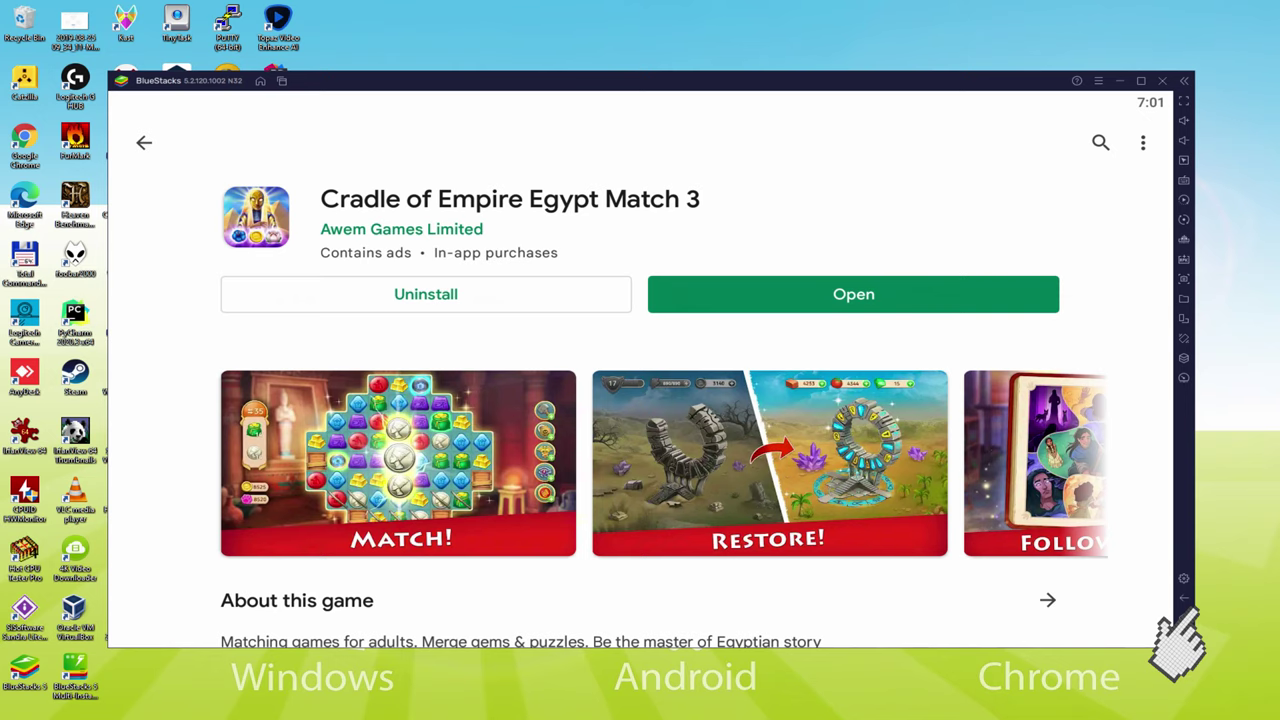
left_click(1182, 617)
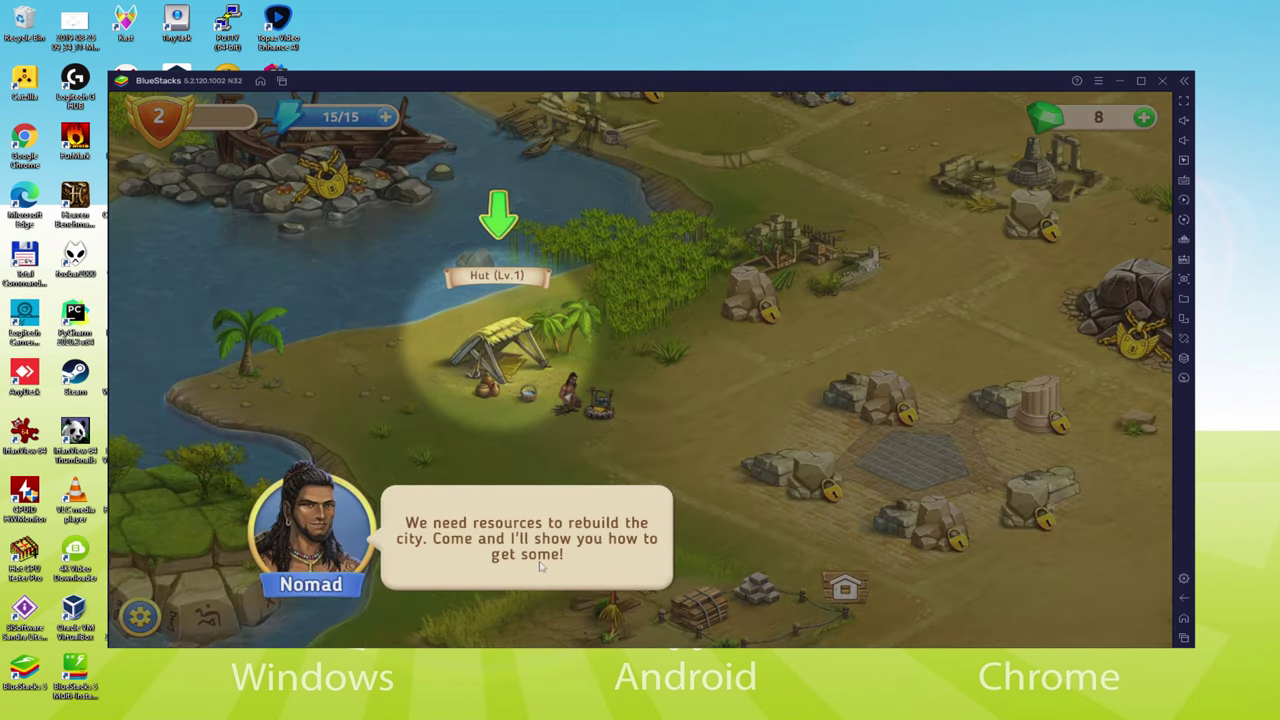
Start the new level of Hut (Lv.1) and match chips until all its blue cells are broken
left_click(525, 355)
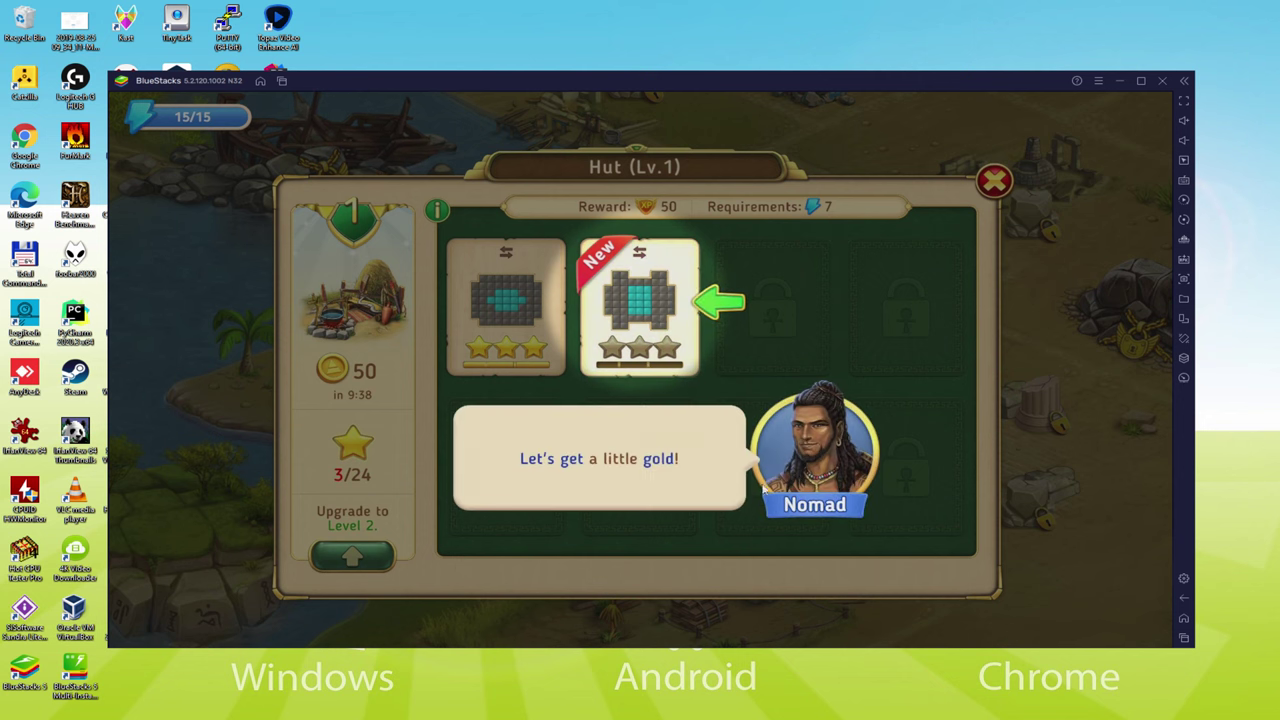
left_click(658, 355)
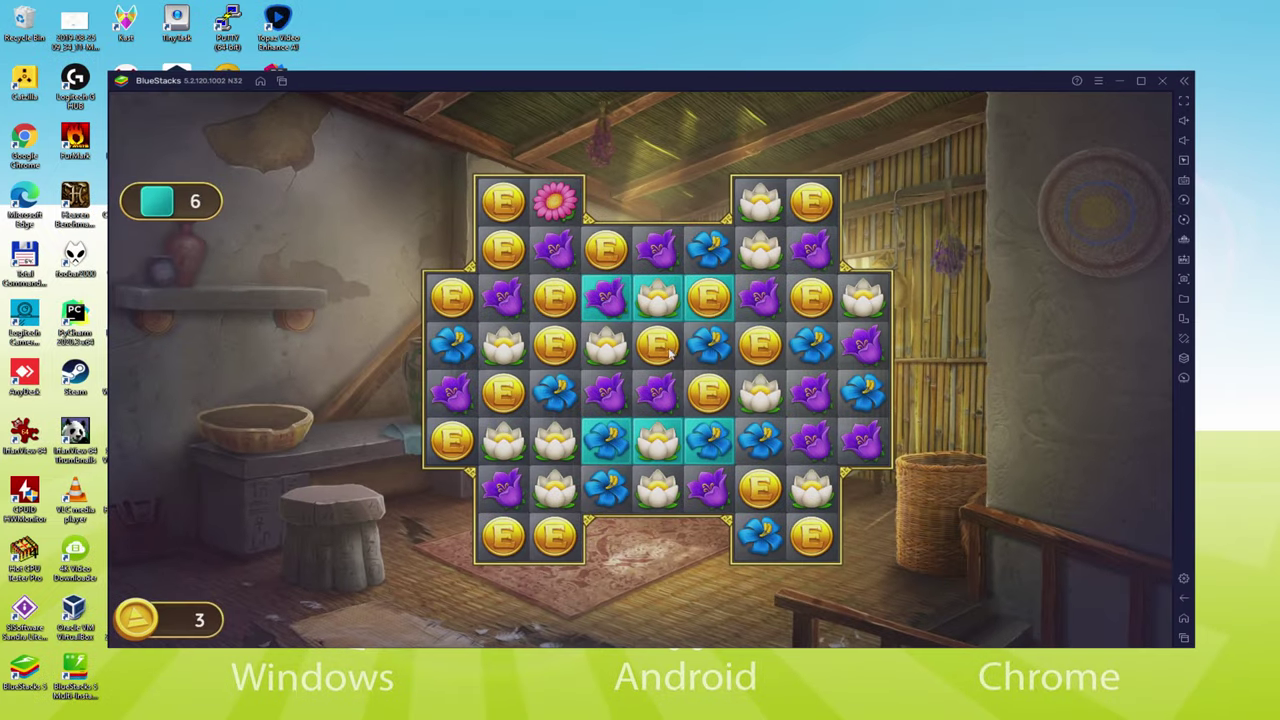
left_click_drag(670, 352, 712, 350)
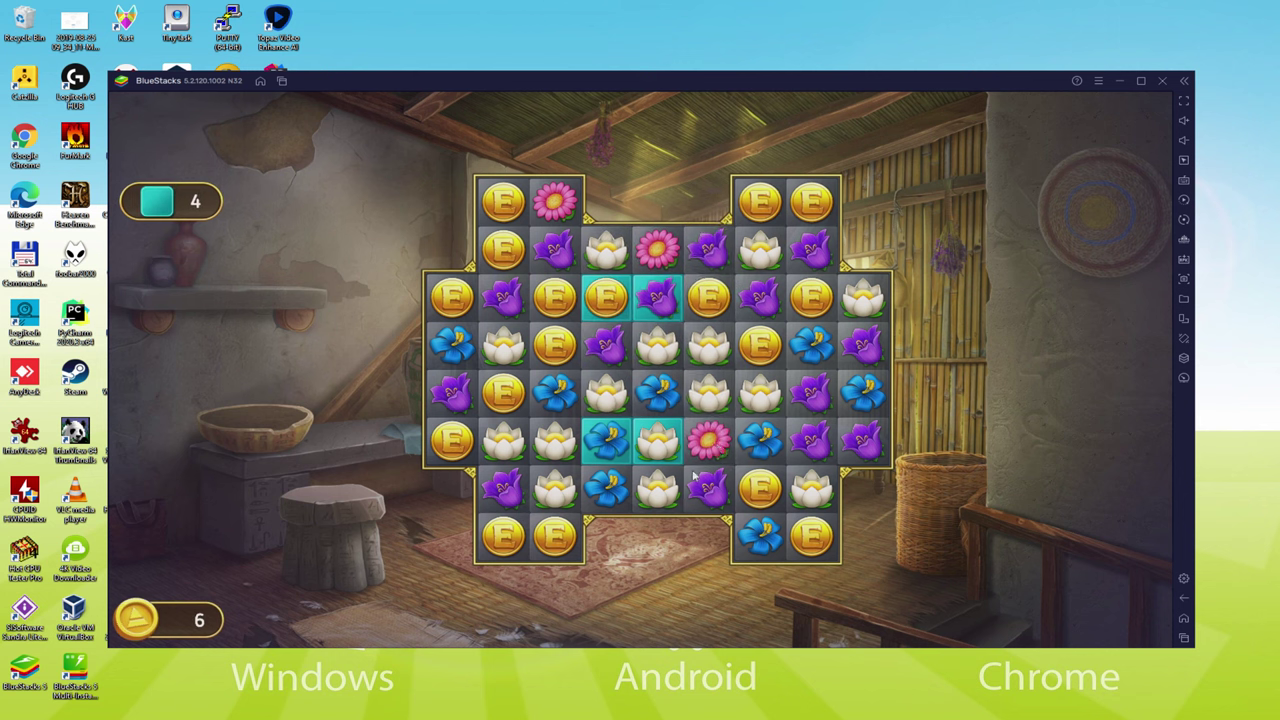
left_click_drag(620, 405, 612, 448)
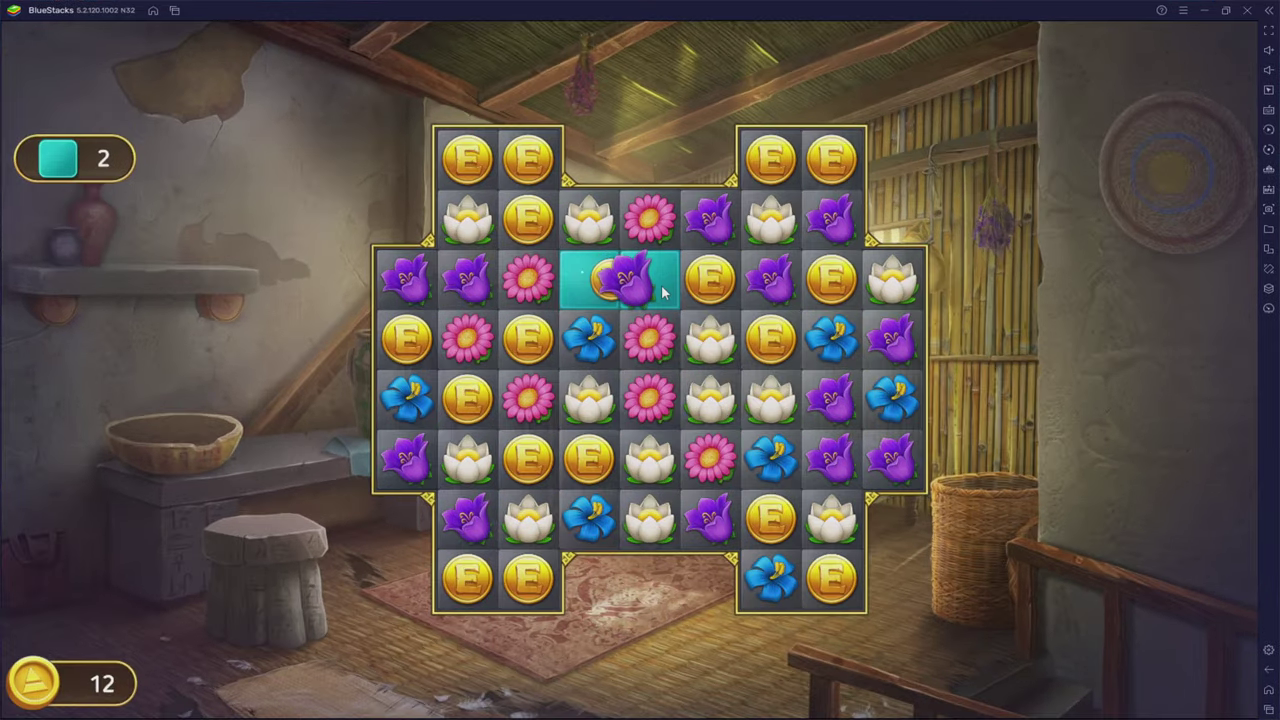
left_click_drag(678, 265, 676, 215)
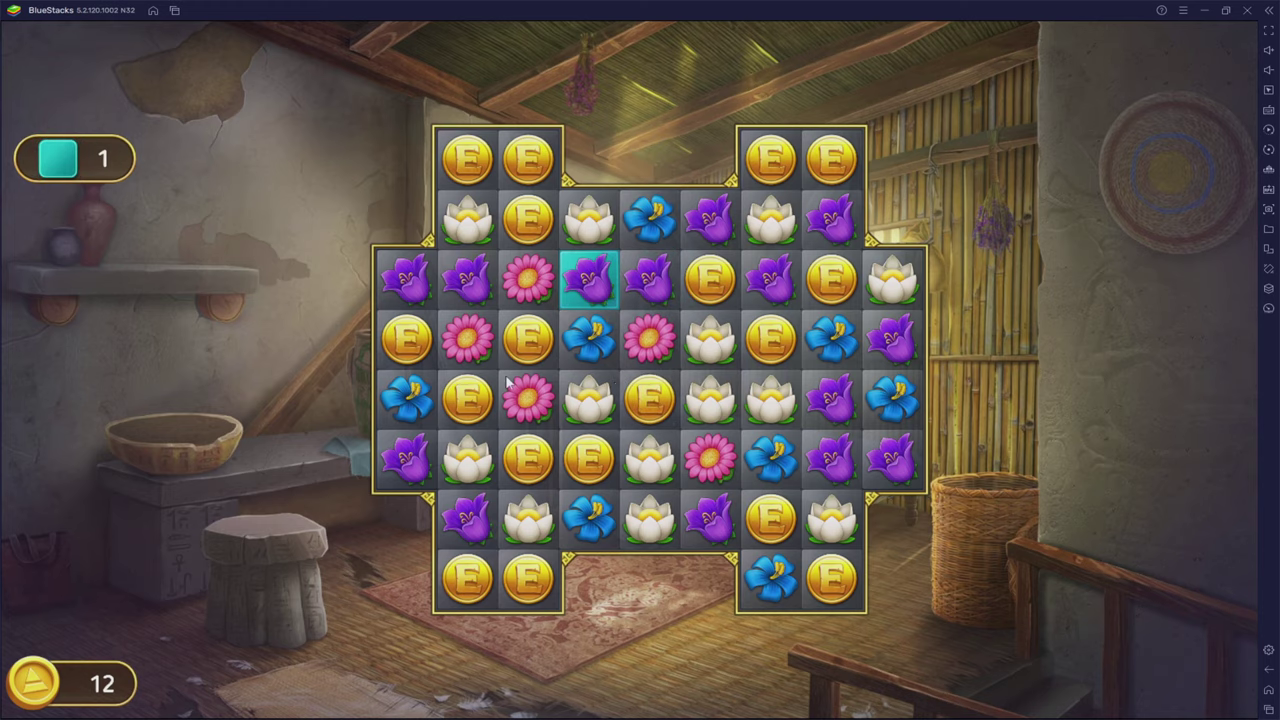
left_click_drag(508, 383, 468, 390)
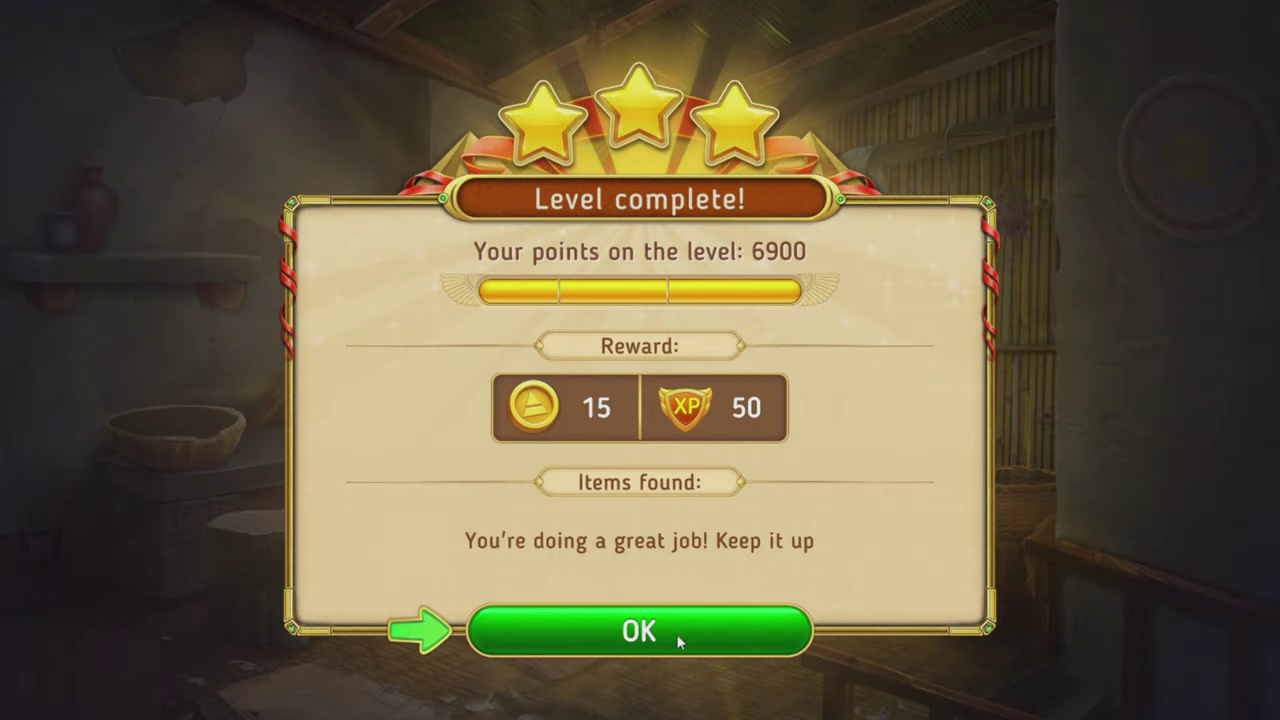
Accept the level-complete reward and continue through the Nomad's dialogue to open the new seeds task
left_click(676, 634)
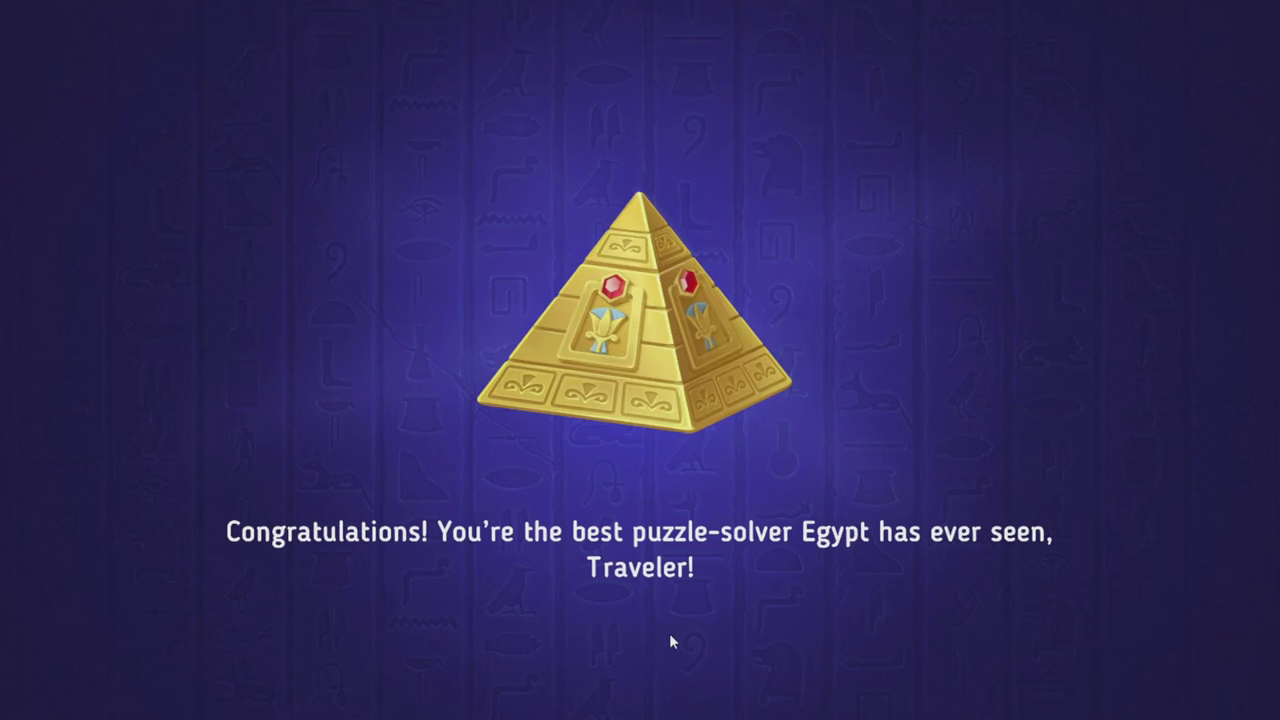
left_click(669, 633)
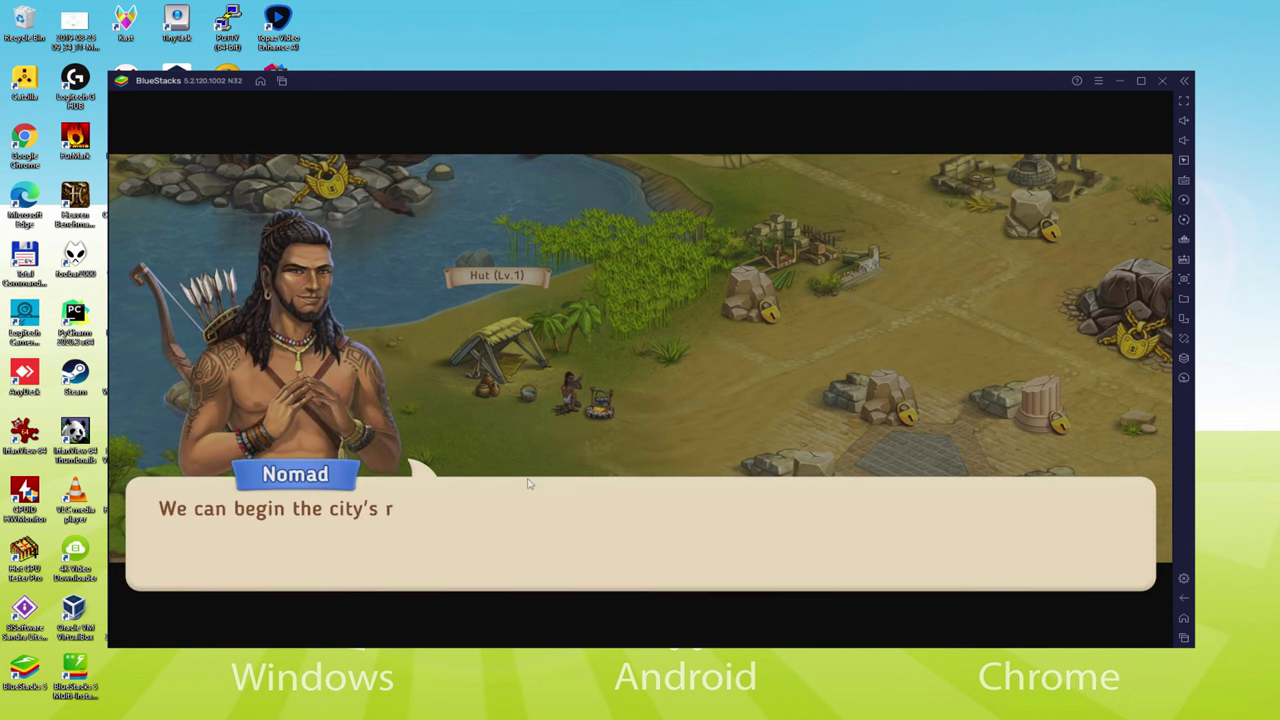
left_click(622, 584)
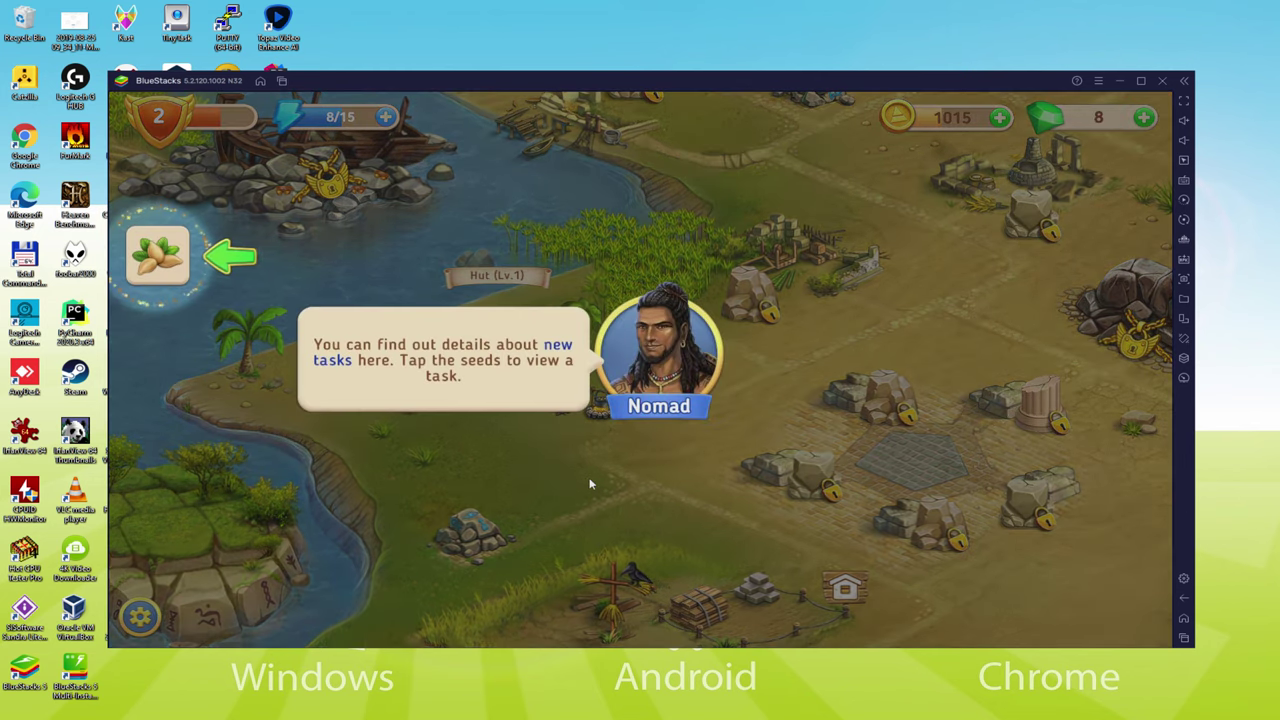
left_click(163, 256)
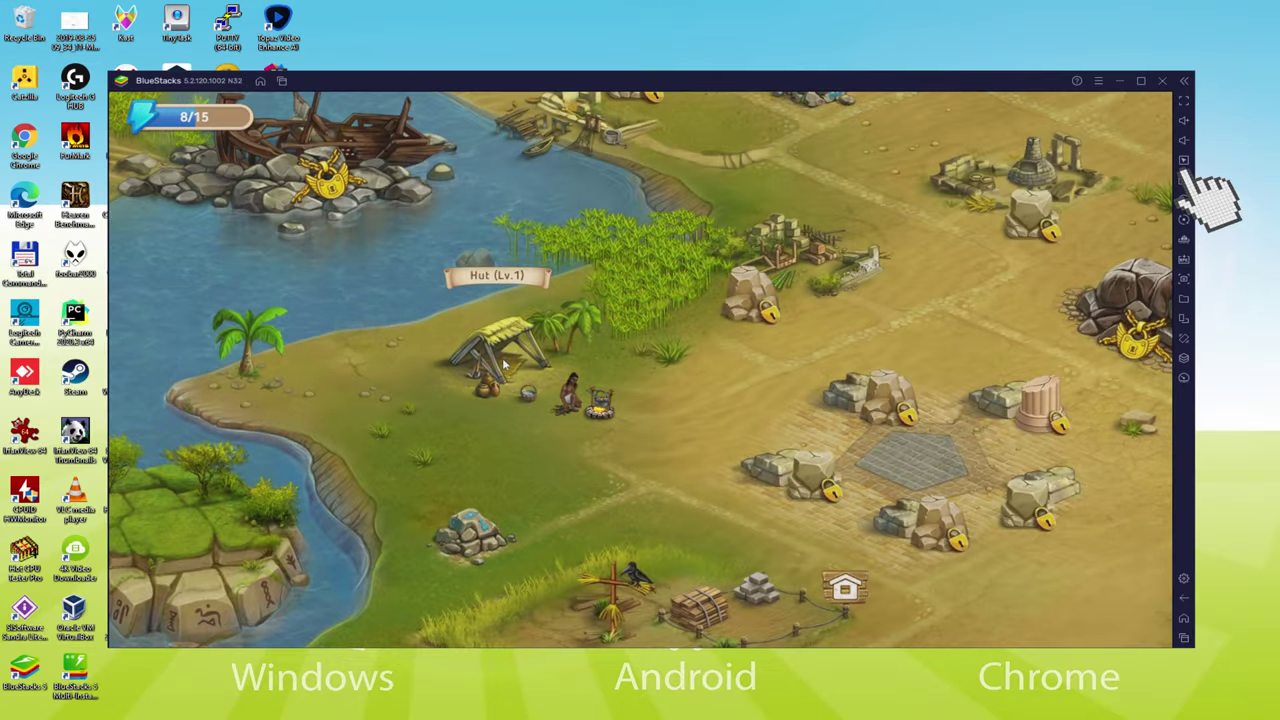
Bring up the keyboard and mouse controls editor, and start the hut's new seeds level
left_click(178, 474)
key("ctrl+shift+a")
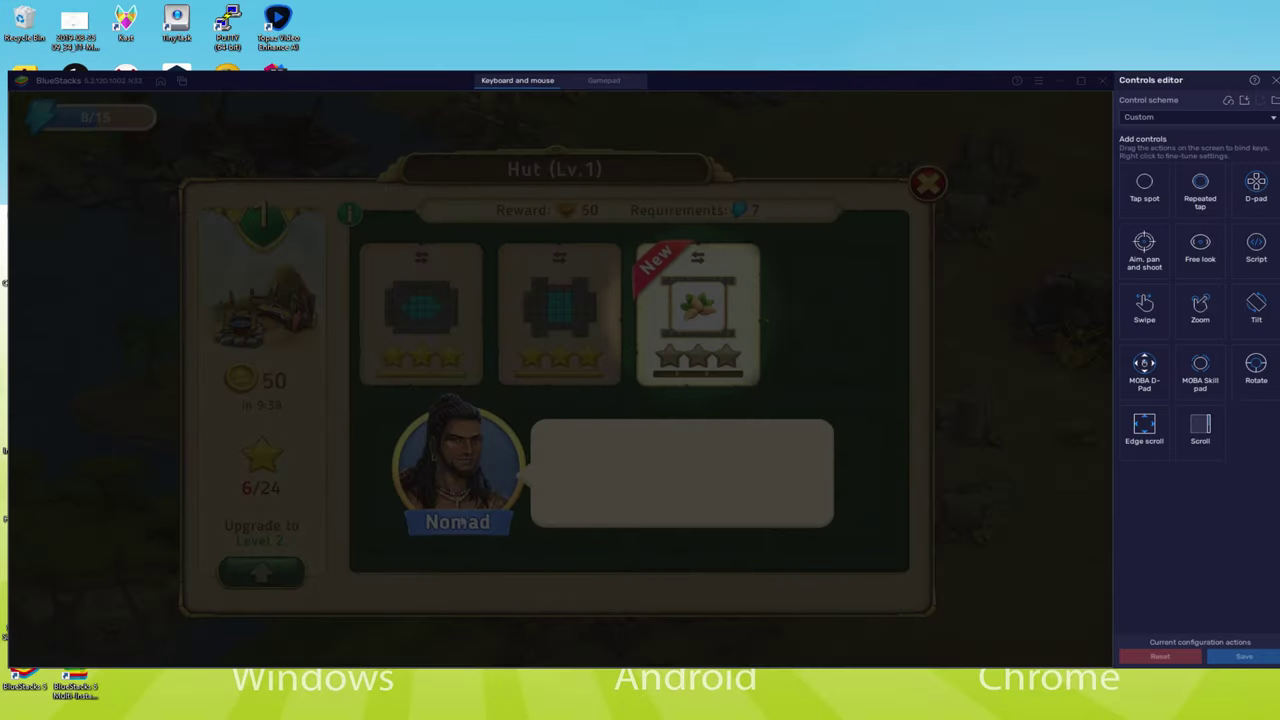
left_click(686, 437)
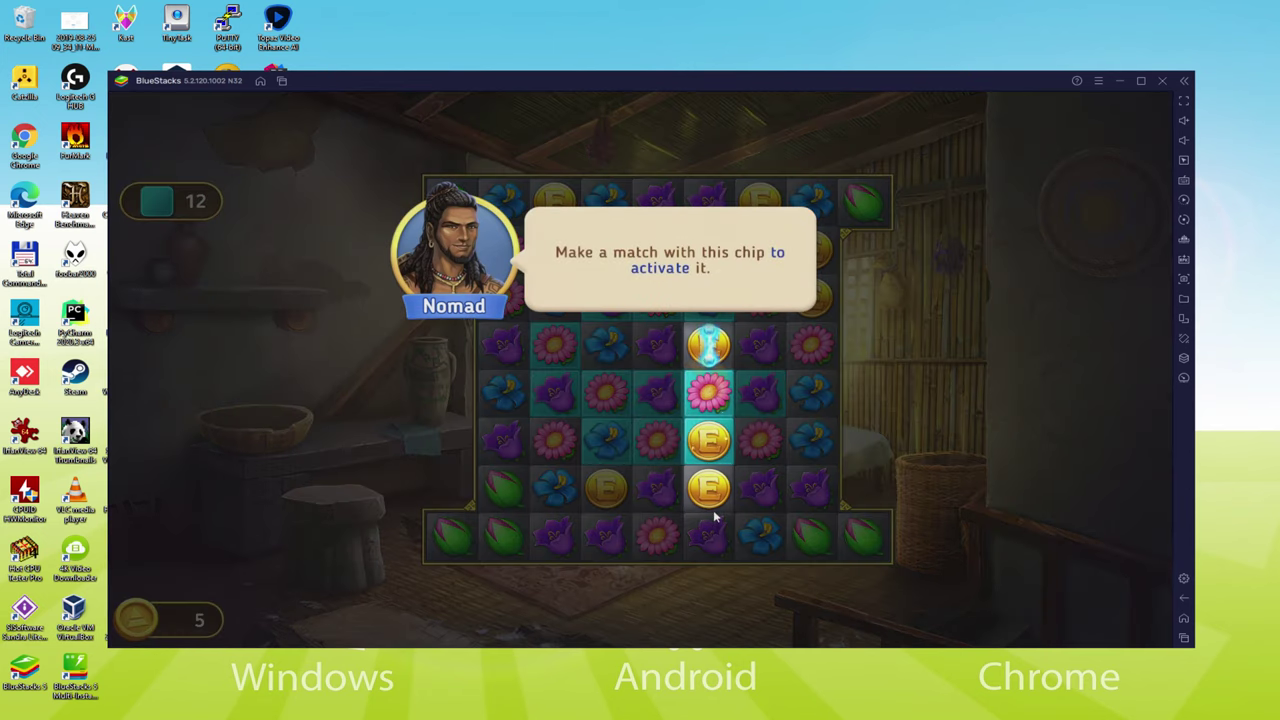
Activate the special coin chip with a match, and keep matching chips until all the level's blue cells are broken
left_click_drag(722, 341, 720, 392)
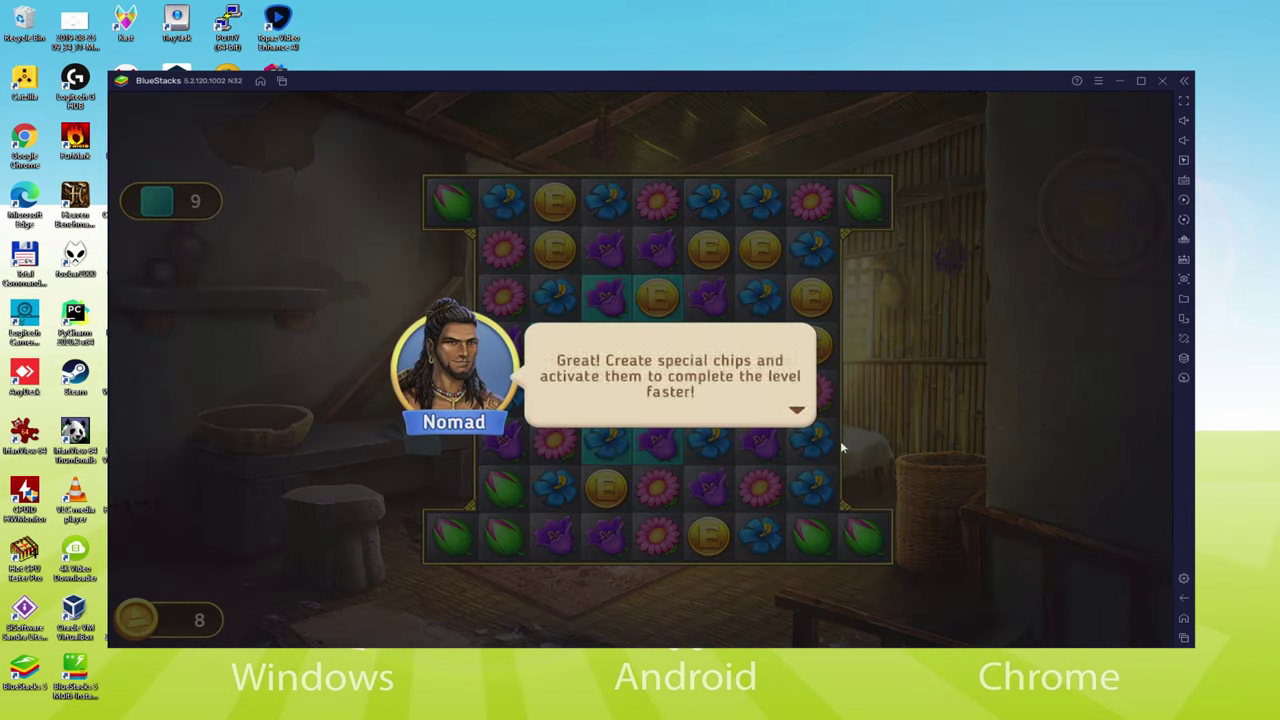
left_click(679, 404)
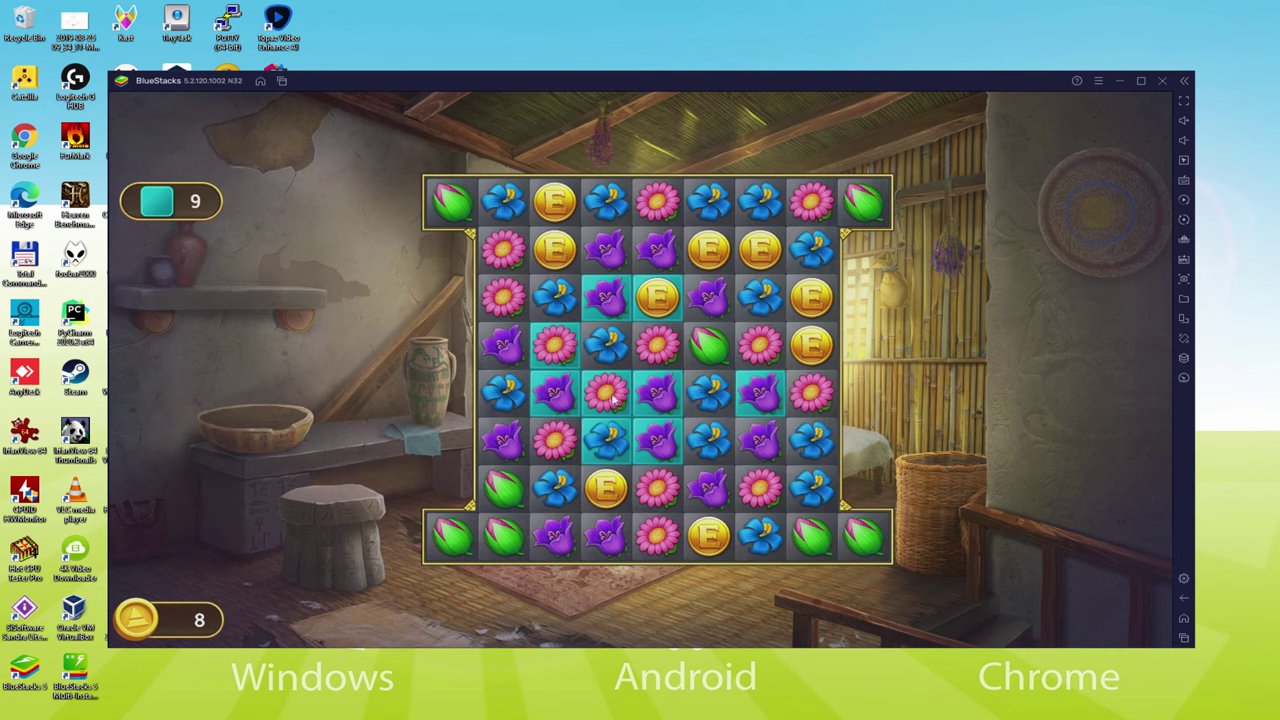
left_click_drag(610, 400, 558, 398)
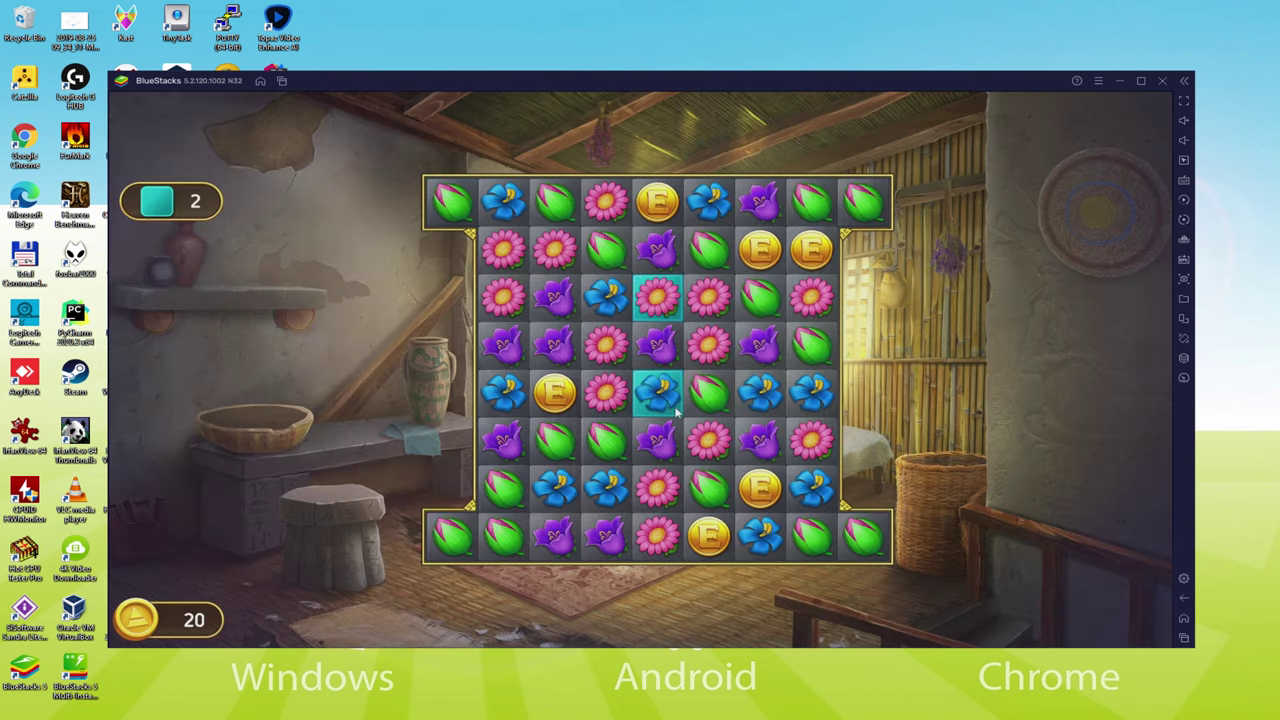
left_click_drag(713, 450, 655, 452)
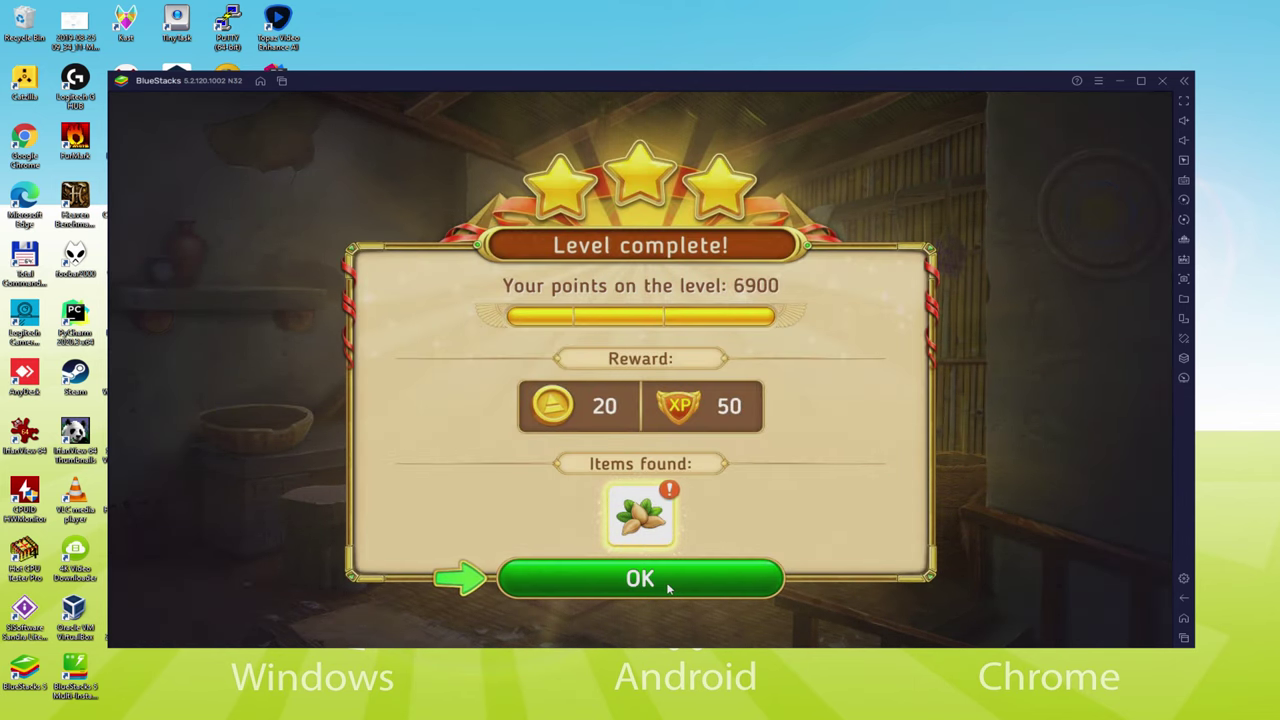
Accept the level-complete reward, close the completed The Miracle of Growth task and continue through the Farmer and Nimiru dialogue
left_click(668, 588)
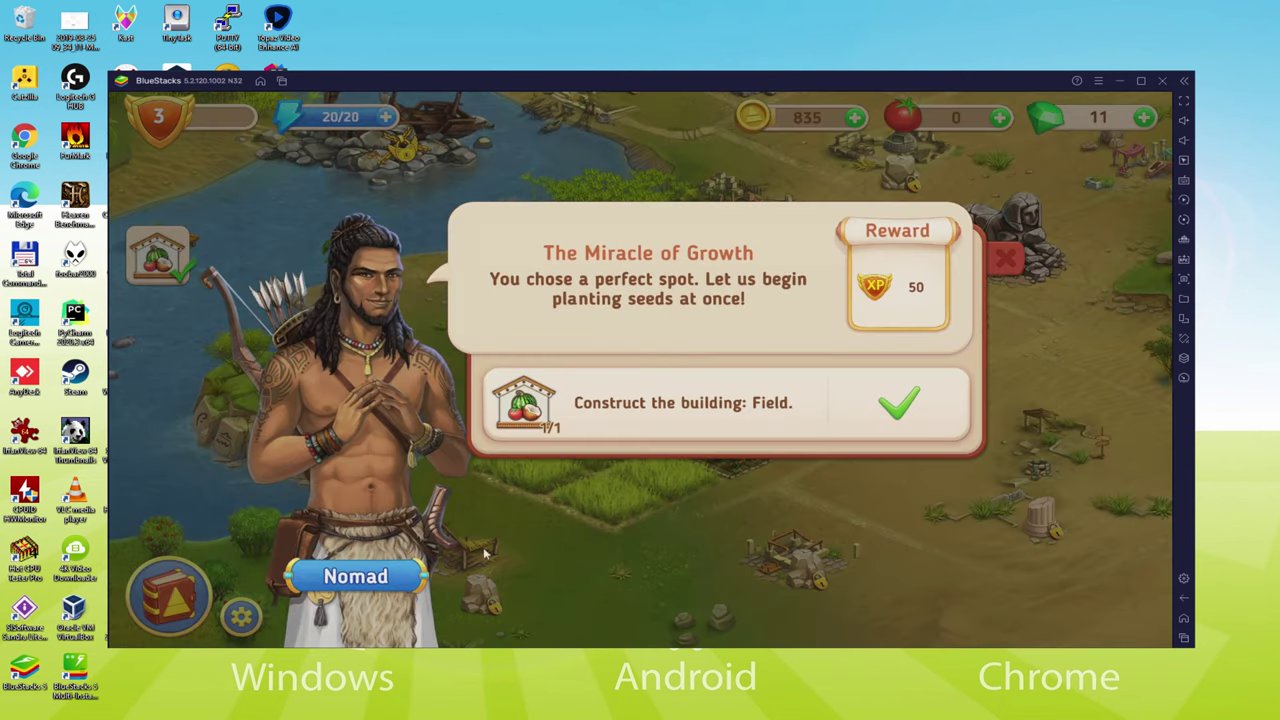
left_click(557, 548)
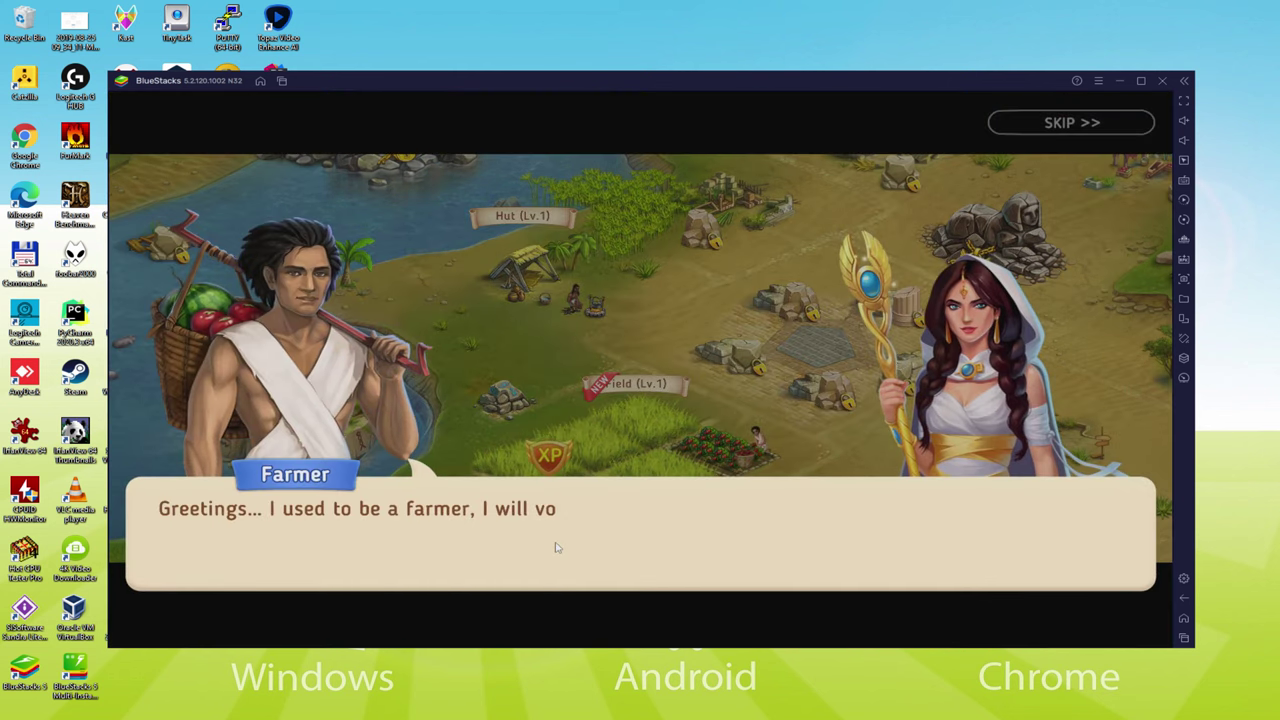
left_click(557, 548)
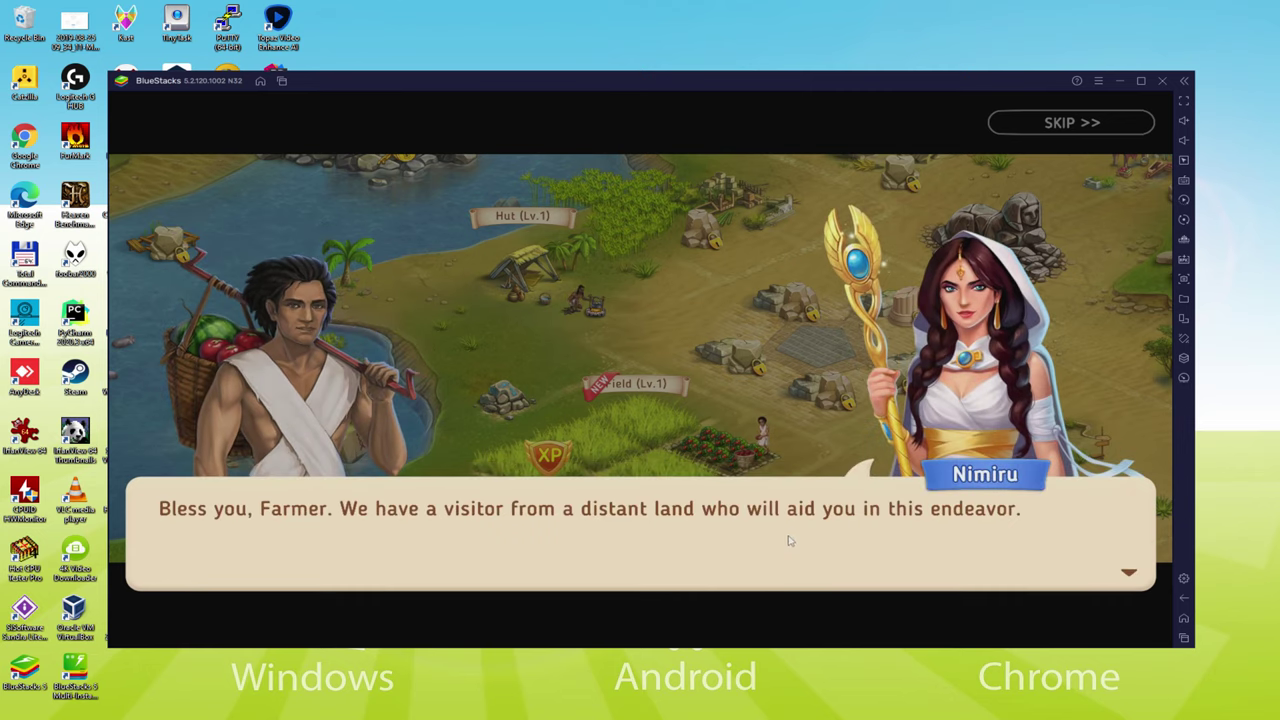
left_click(790, 540)
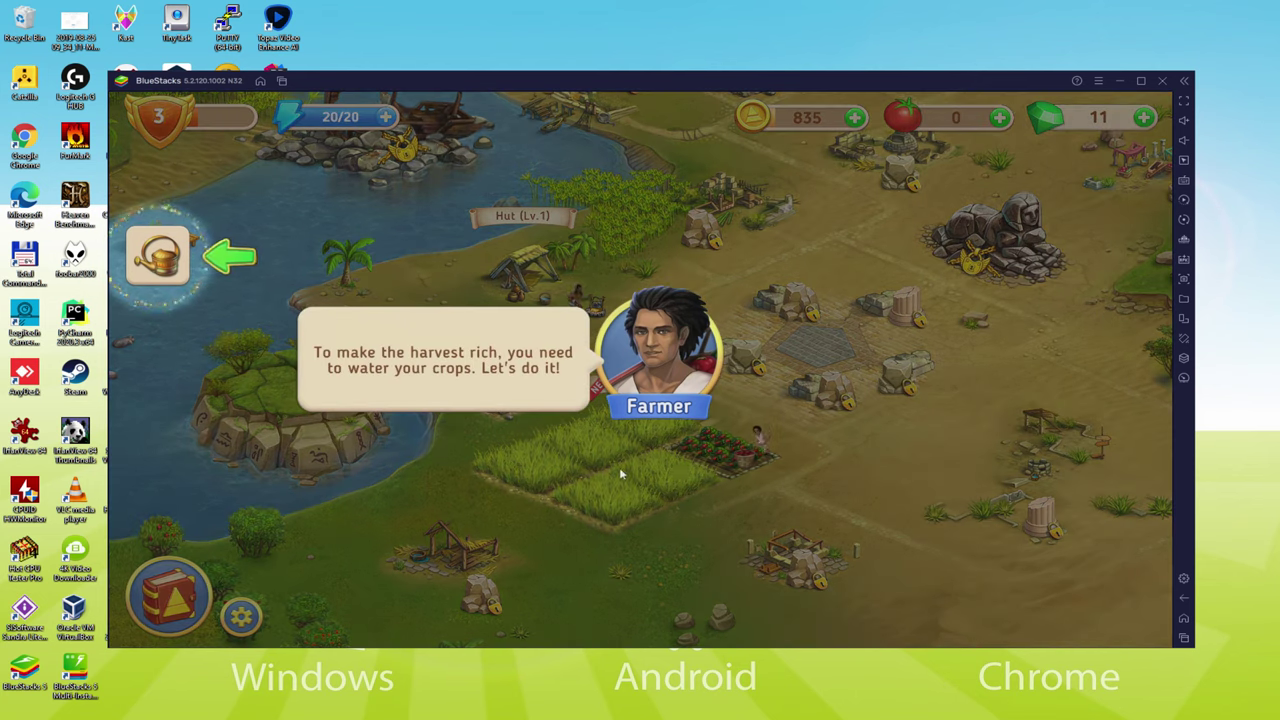
Open the new watering can task, go to its field and start the new watering level of Field (Lv.1)
left_click(160, 252)
left_click(895, 402)
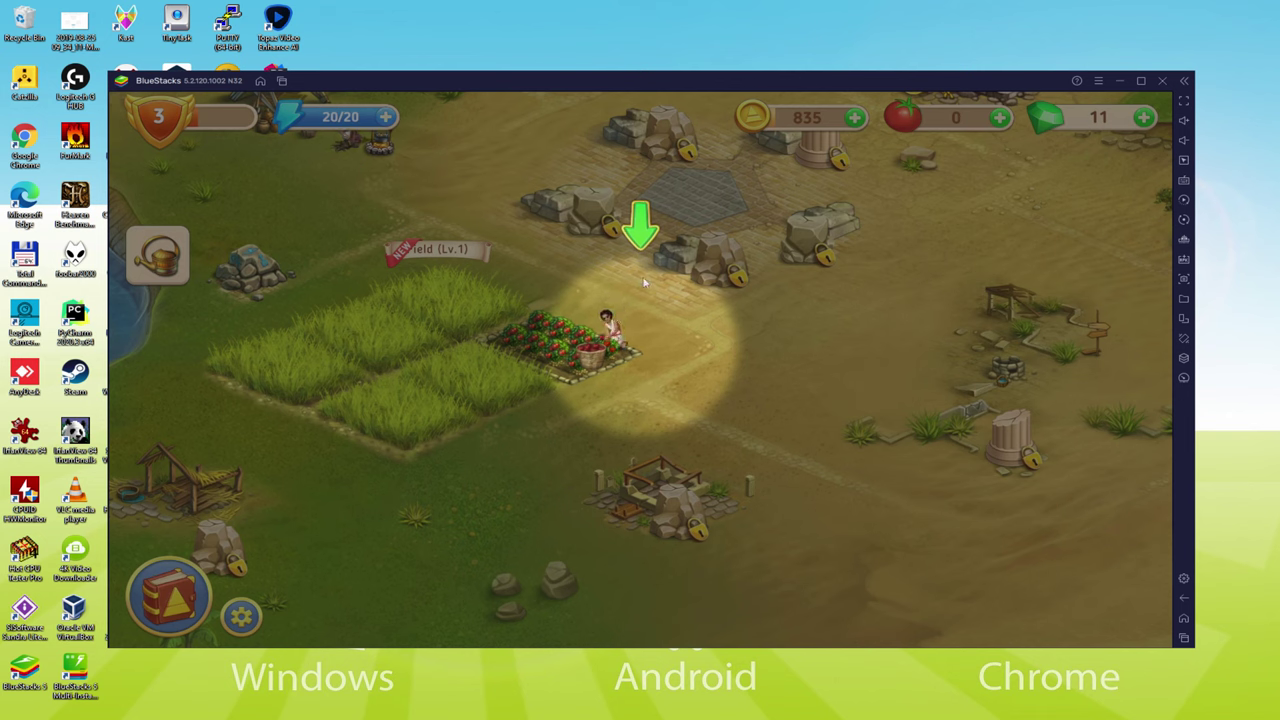
left_click(611, 350)
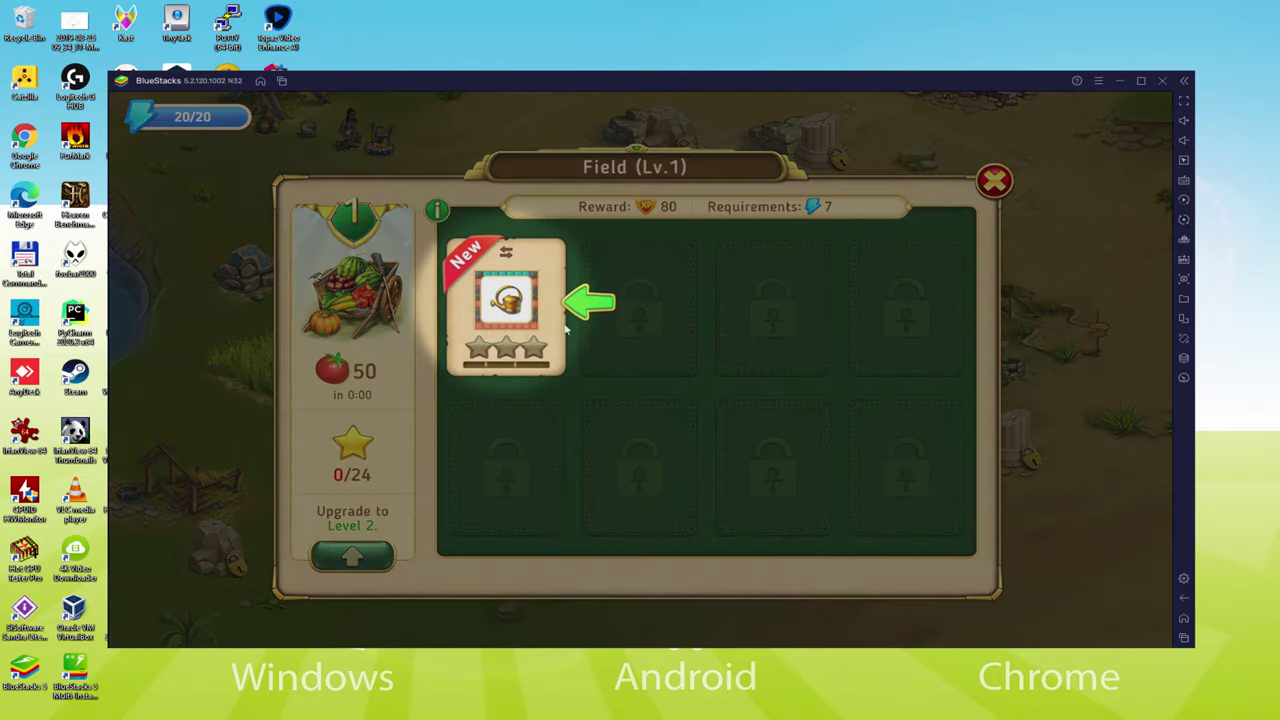
left_click(546, 380)
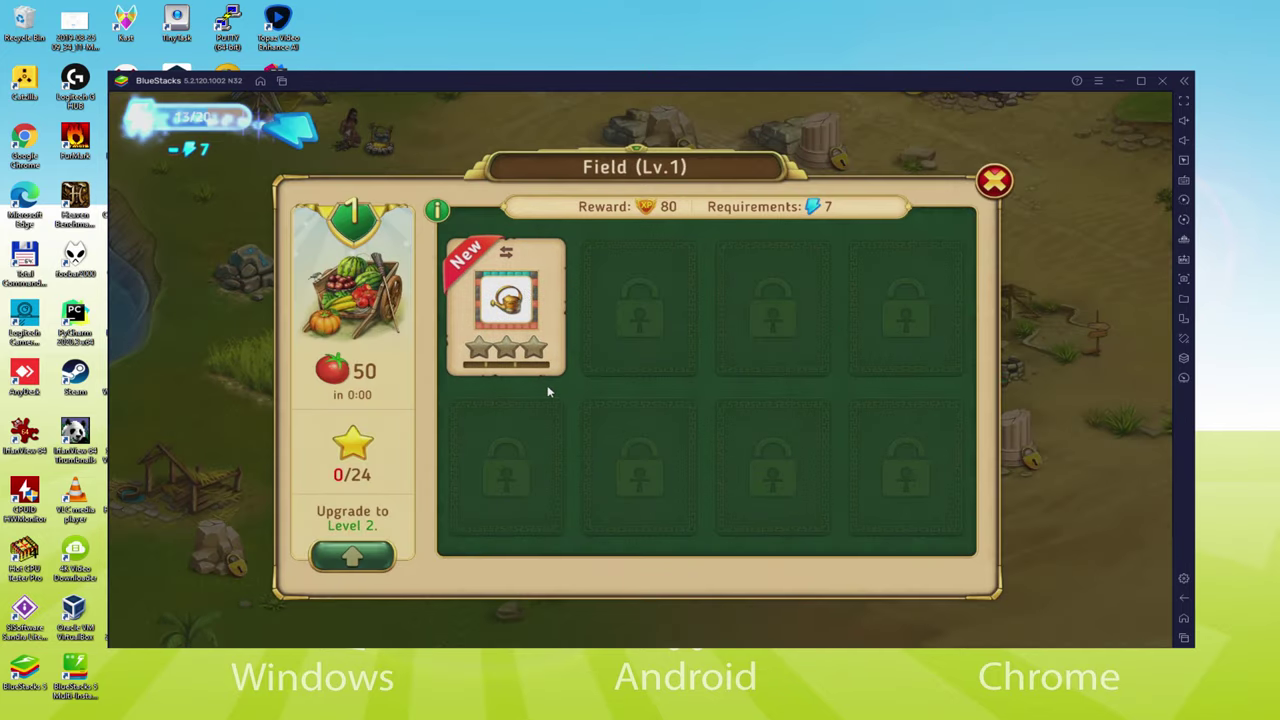